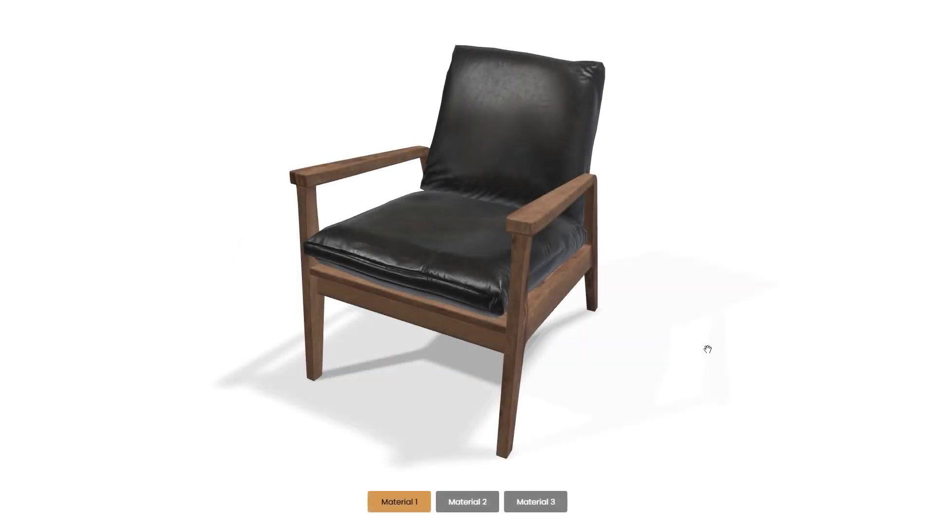
- Orbit the armchair preview and try the shoe's pink and black colour variants
mouse_move(651, 348)
mouse_down()
mouse_move(691, 353)
mouse_move(729, 330)
mouse_move(659, 367)
mouse_move(648, 349)
mouse_up()
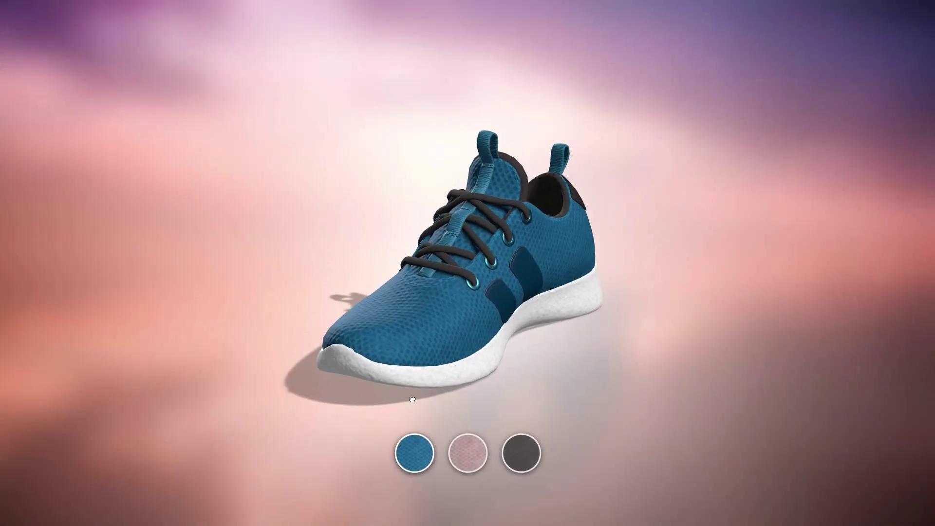
click(473, 459)
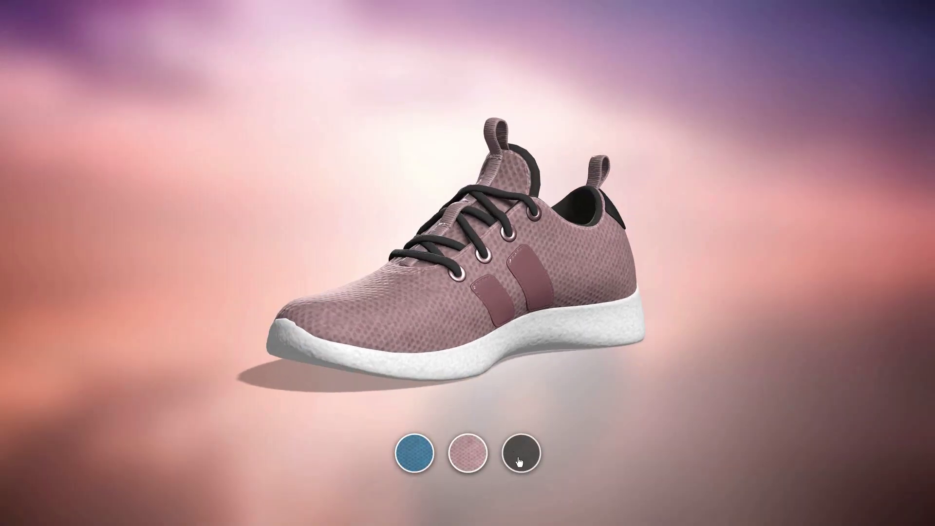
click(521, 452)
click(467, 450)
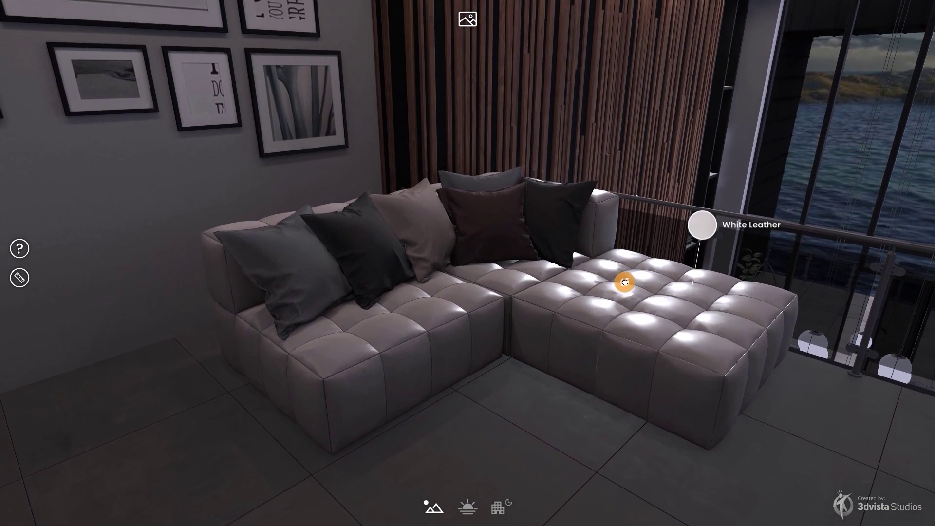
- Switch the tufted corner sofa between its white and black leather variants
click(625, 283)
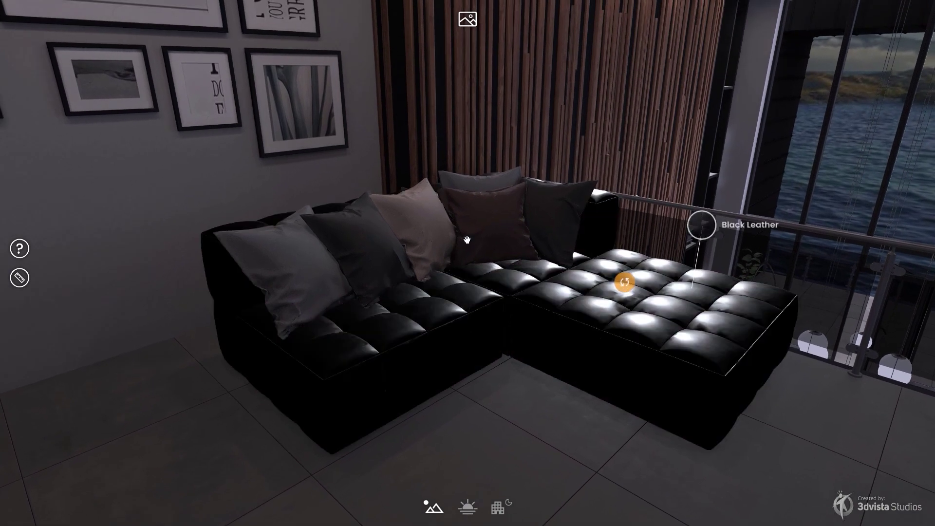
click(626, 284)
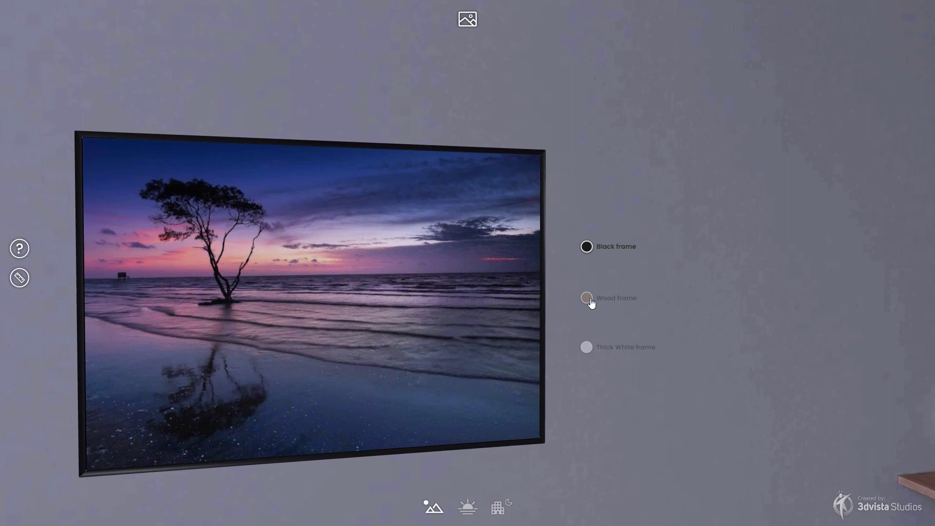
- Cycle the wall picture through its wood, thick white and black frame variants
click(589, 300)
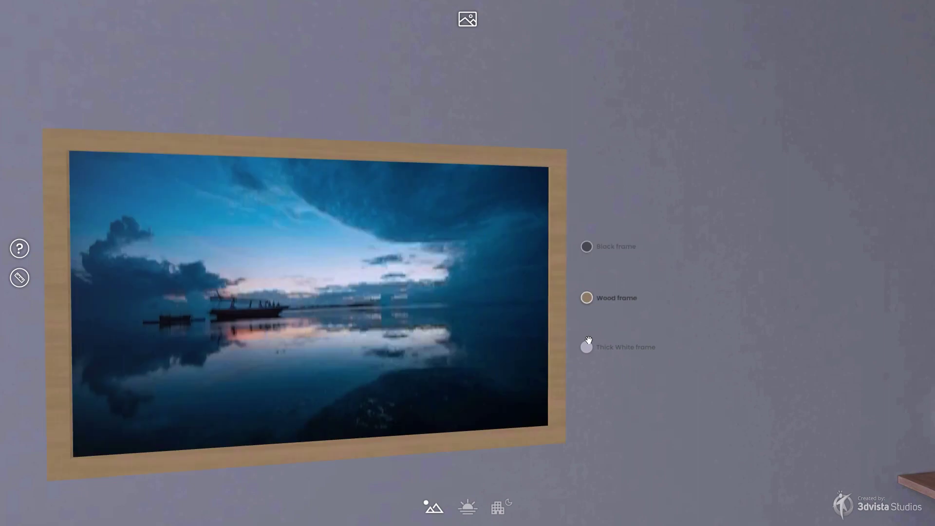
click(589, 350)
click(587, 248)
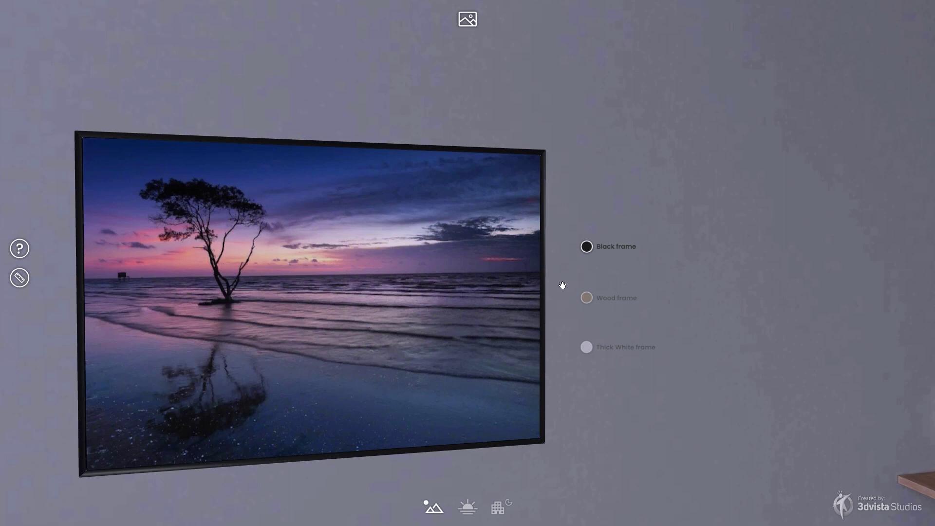
click(587, 297)
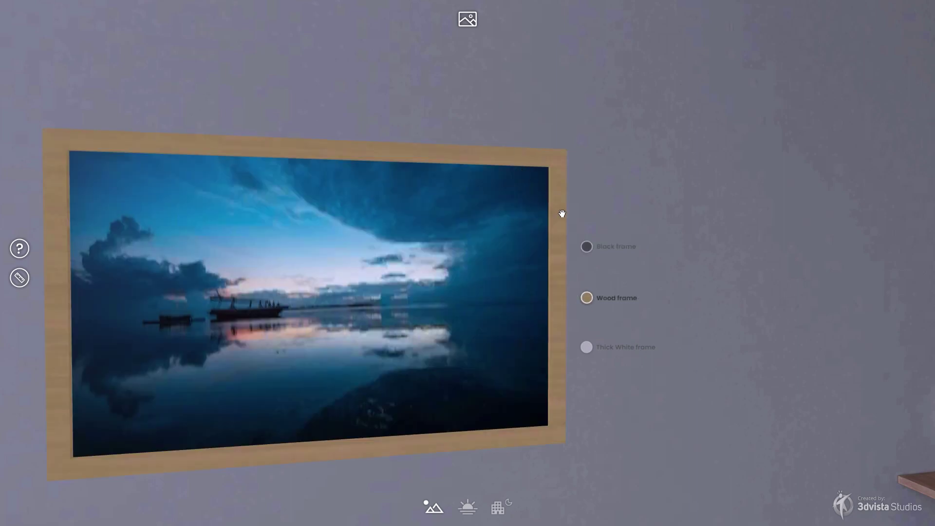
click(587, 347)
- Rotate the shoe and compare its pink, black and blue colour variants
mouse_move(711, 351)
mouse_down()
mouse_move(643, 309)
mouse_move(586, 351)
mouse_move(596, 381)
mouse_up()
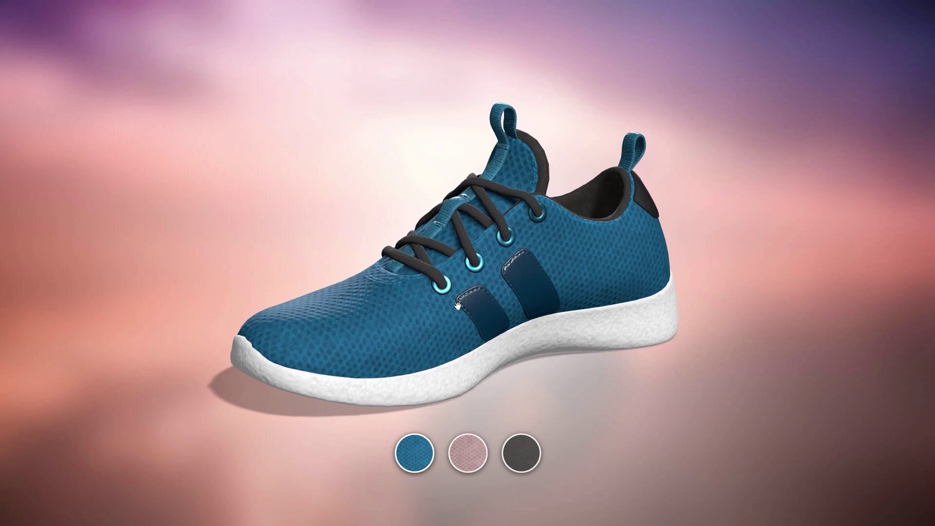
click(468, 453)
click(524, 456)
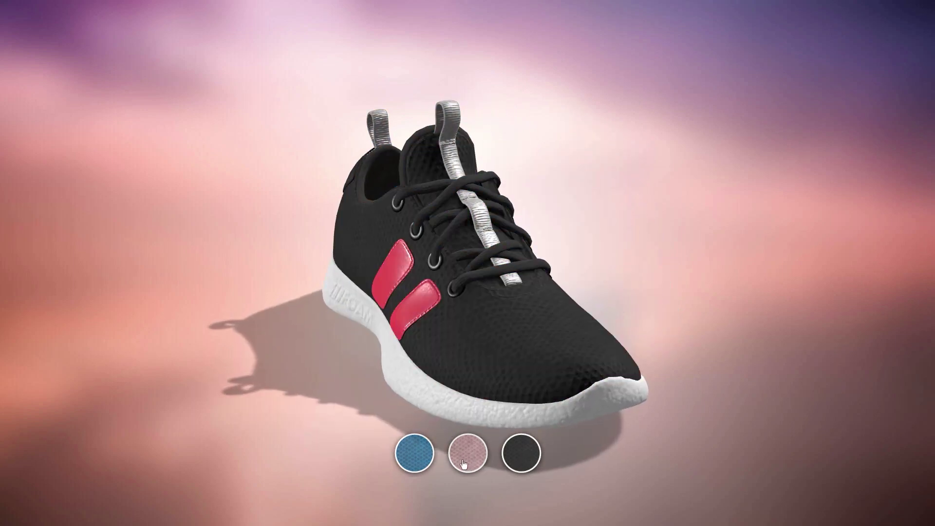
click(432, 449)
click(475, 457)
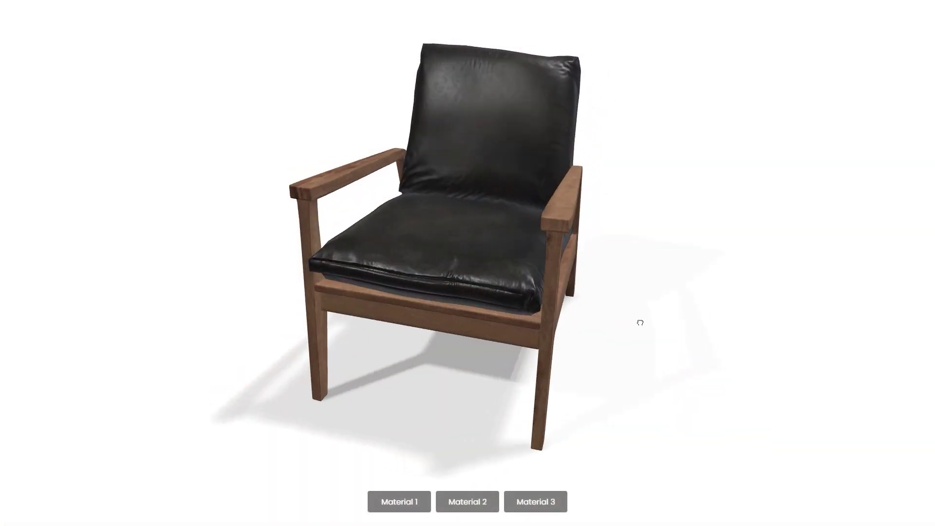
- Preview the armchair with Material 2, Material 3 and Material 1
click(476, 502)
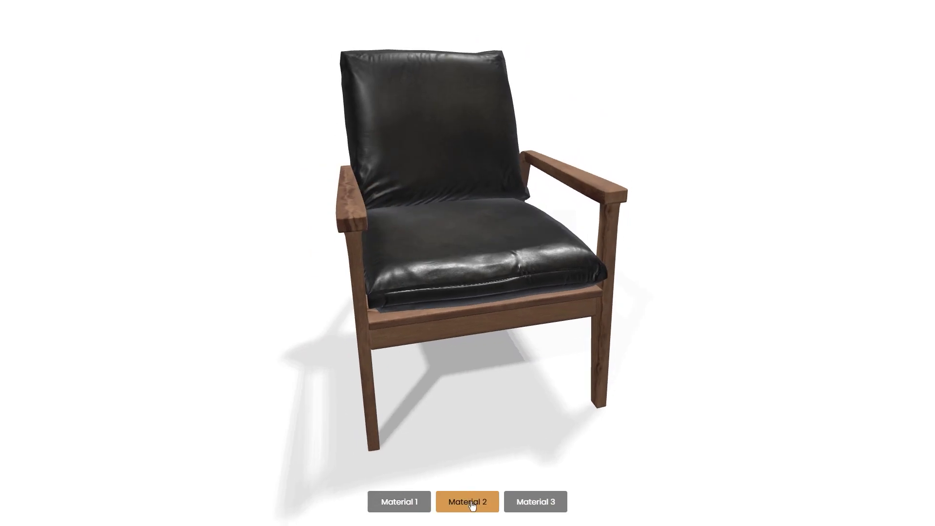
click(554, 502)
click(400, 502)
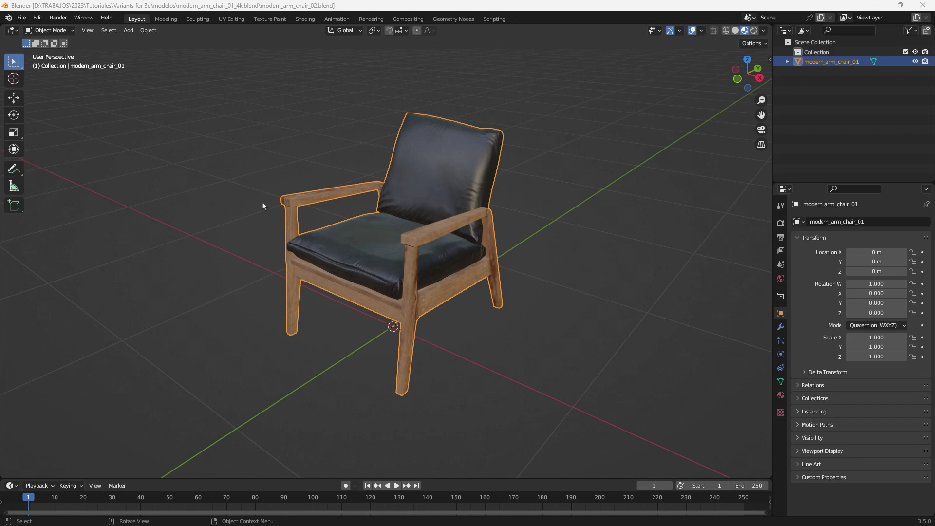
- In Blender, find the glTF 2.0 format add-on in the preferences and make sure its Material Variants option is enabled
click(38, 18)
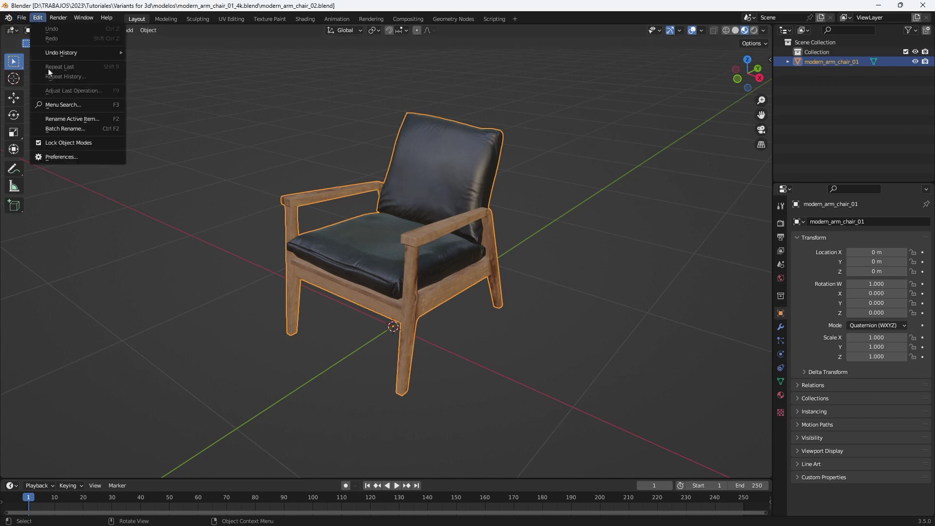
click(51, 155)
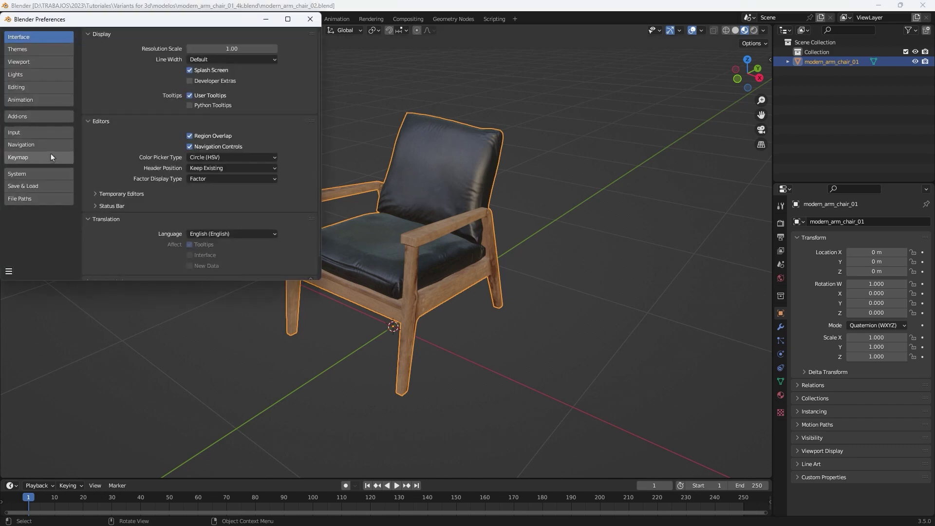
click(19, 118)
click(271, 47)
text(glt)
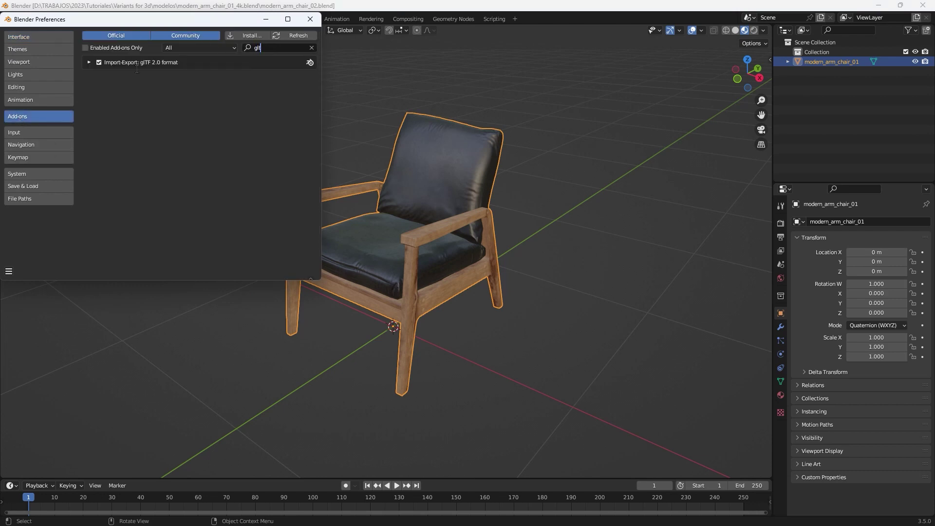
click(89, 63)
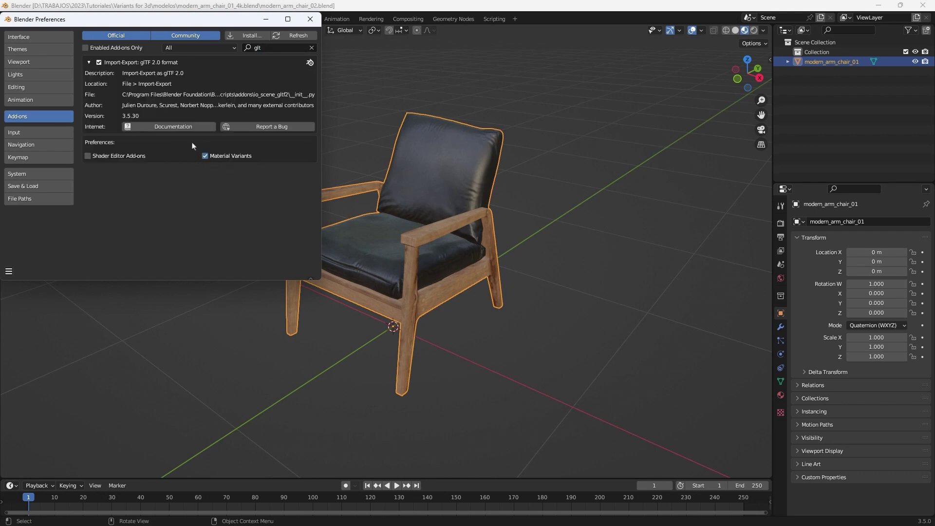
click(205, 156)
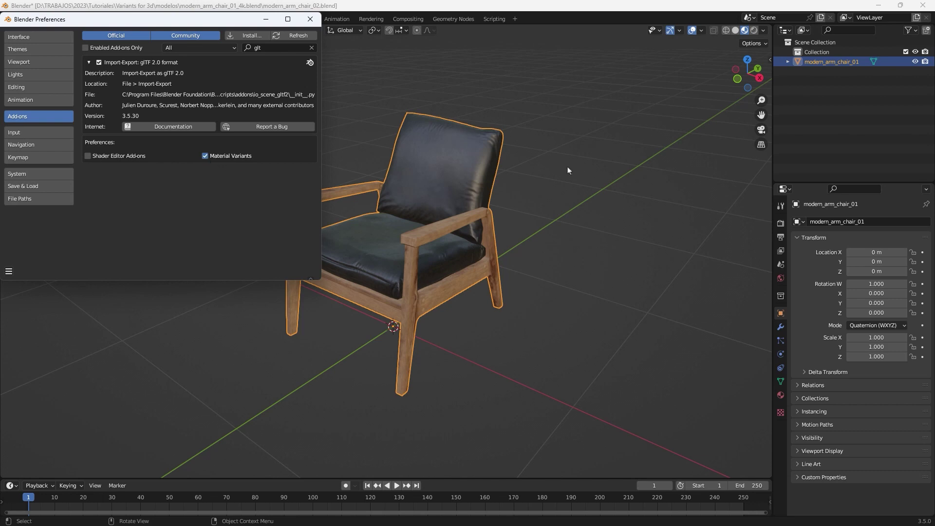
- Display the glTF material variant controls beside the 3D viewport
click(770, 59)
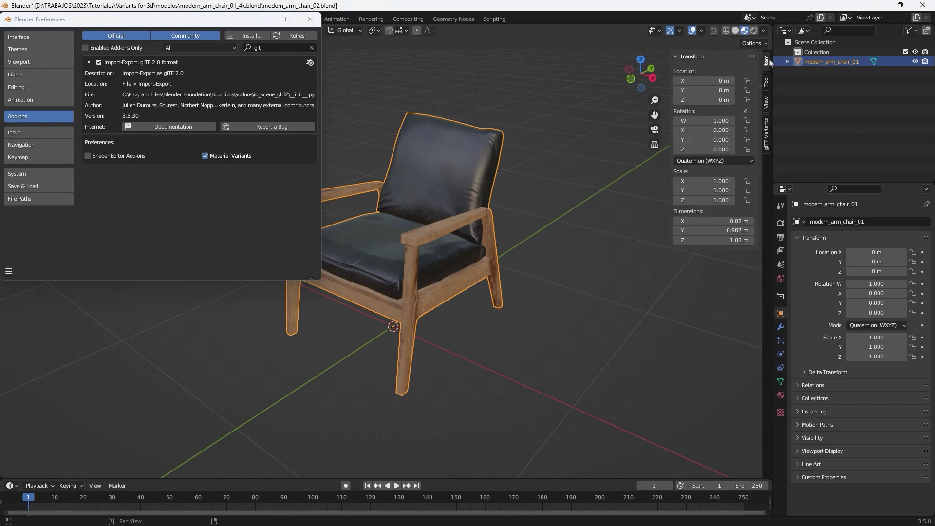
click(766, 139)
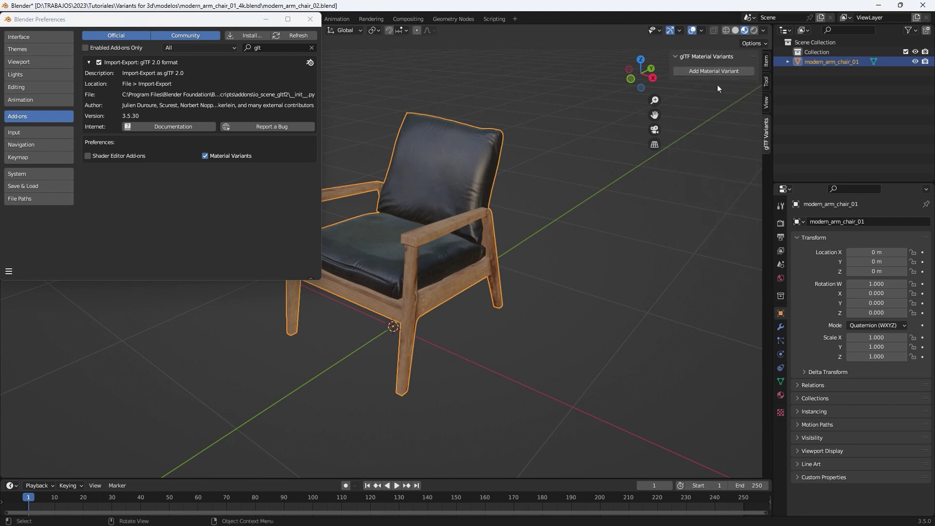
- Turn the glTF add-on's Material Variants option off and on again, and close the preferences
click(205, 156)
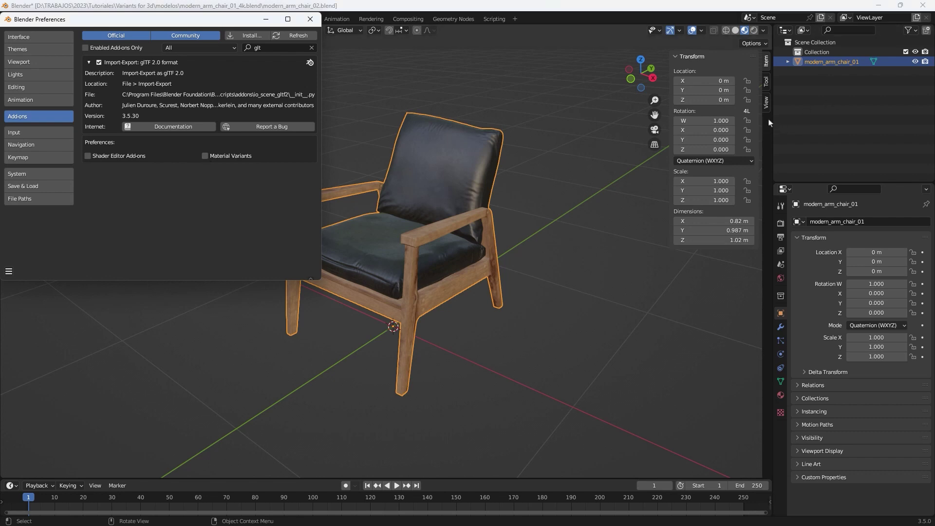
click(205, 156)
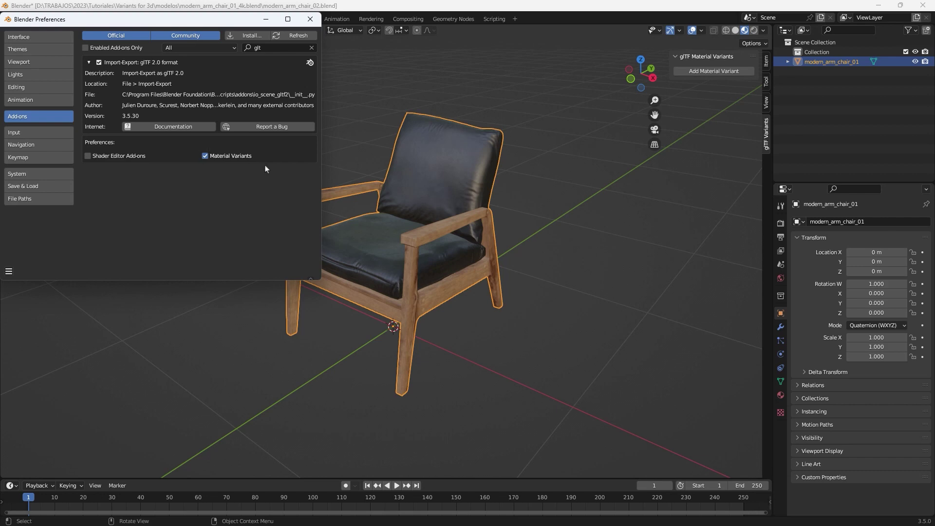
click(311, 19)
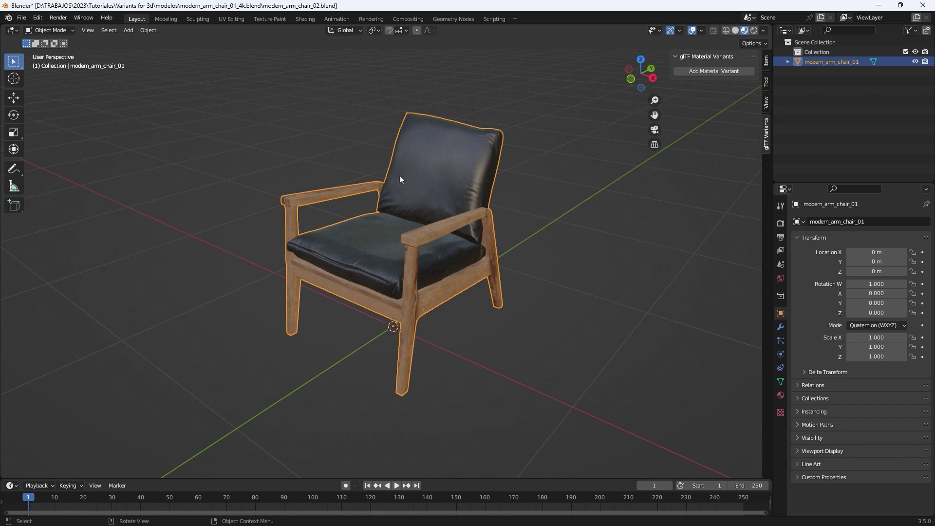
- Show the armchair's materials and make the modern_arm_chair_01_pillow slot active
click(781, 395)
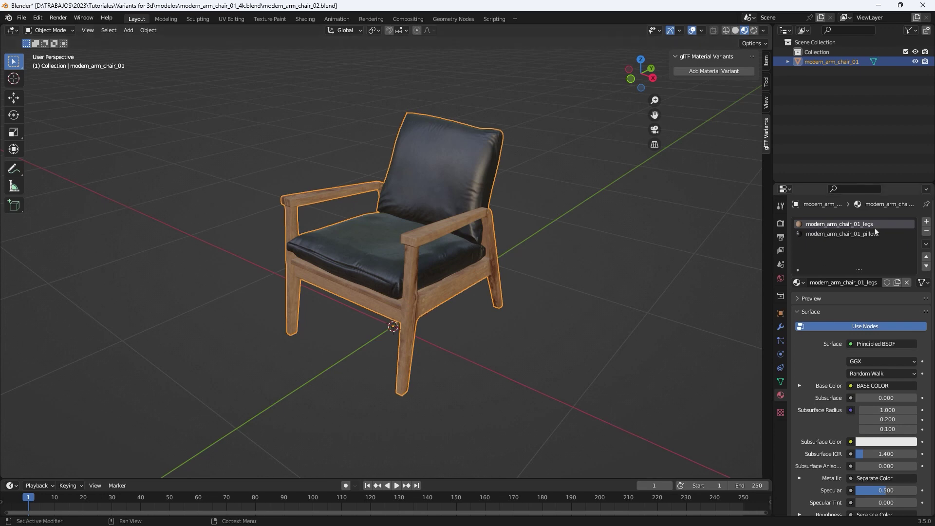
click(815, 235)
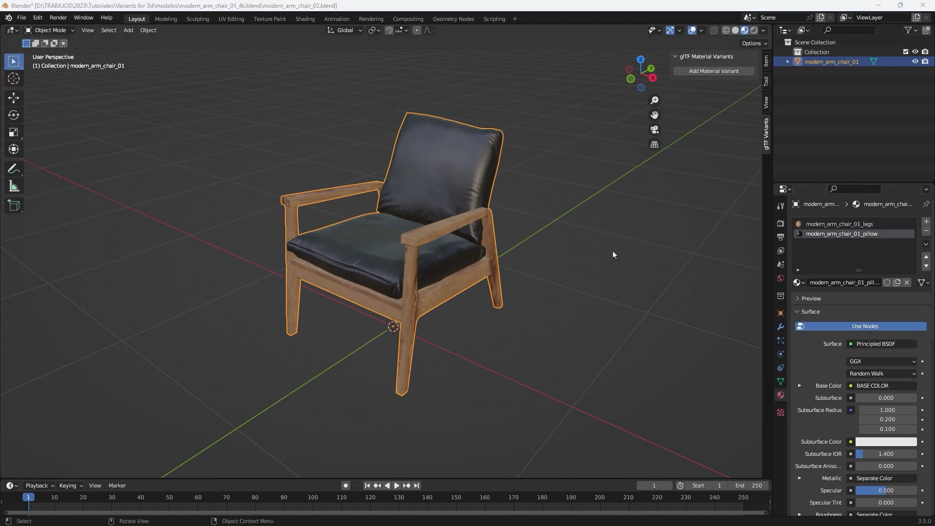
- Add a cube mesh, scale it down to roughly the height of the seat and place it beside the armchair
click(128, 30)
mouse_move(142, 47)
click(214, 57)
key(s)
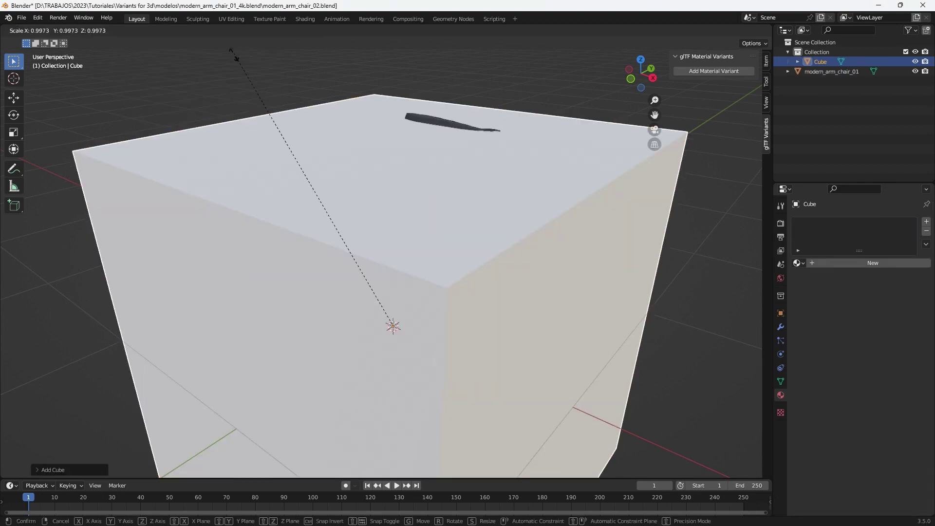
click(352, 285)
key(g)
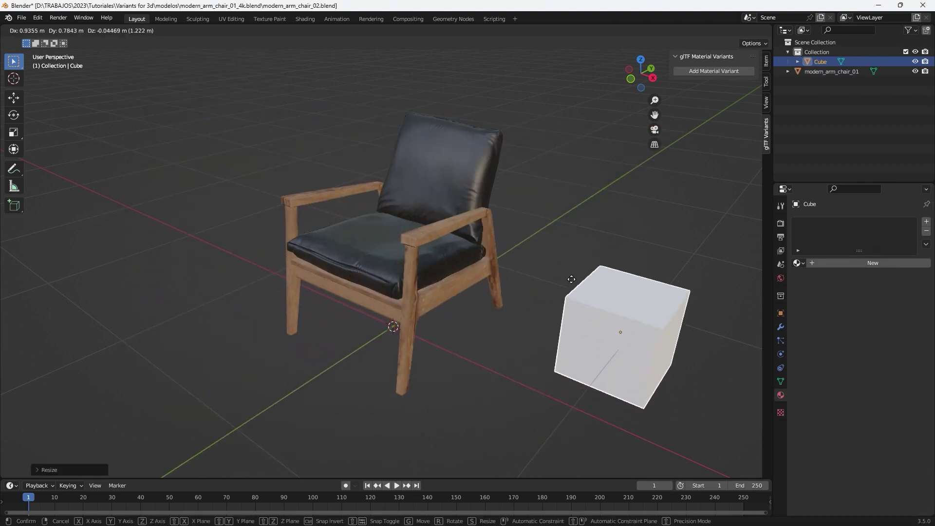
click(546, 282)
- Duplicate the cube and place the copy next to the first one, farther from the armchair
key(ctrl+c)
key(ctrl+v)
key(g)
click(583, 335)
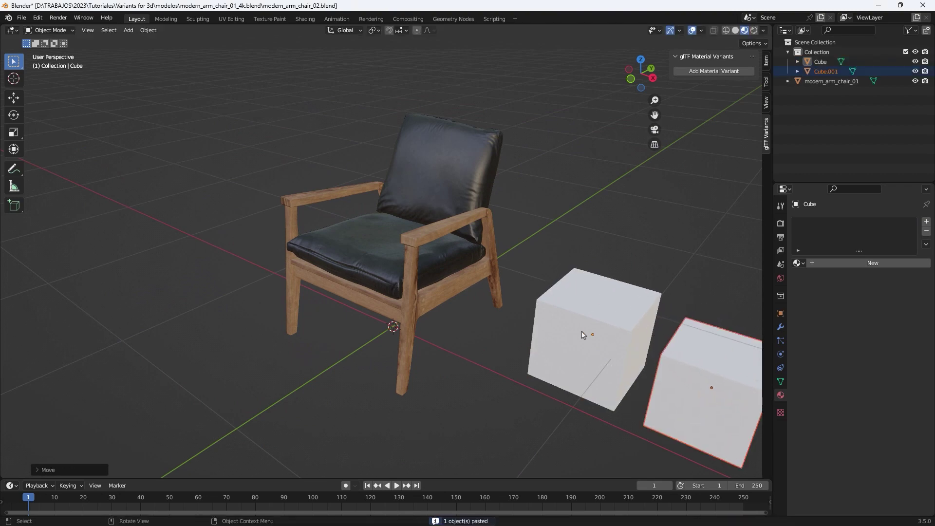
- Switch to the Shading workspace and select the armchair to show its pillow material's nodes
click(563, 333)
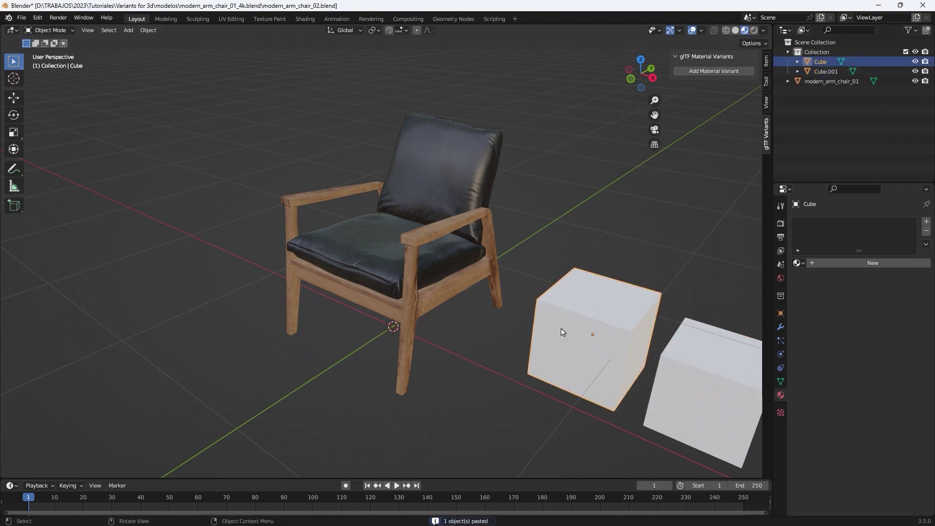
click(305, 19)
scroll(480, 227, up, 5)
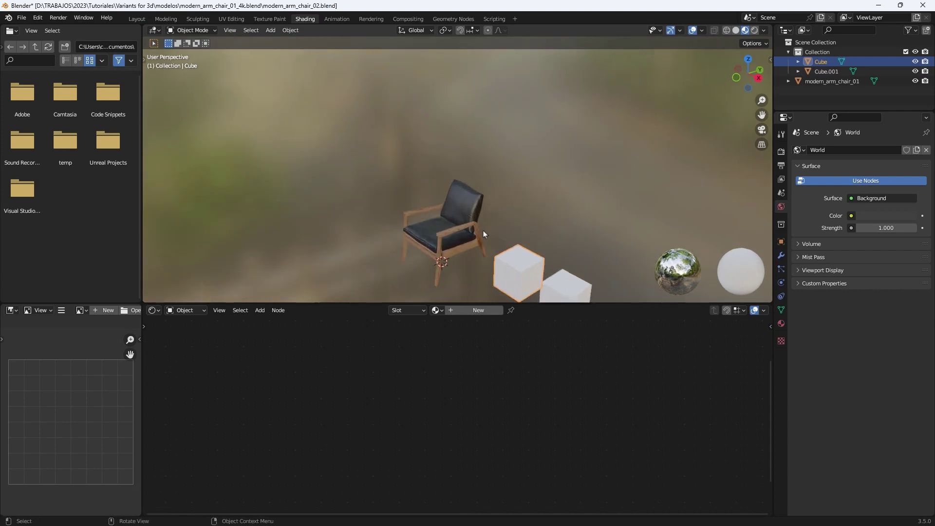
click(483, 230)
middle_drag(581, 252, 579, 232)
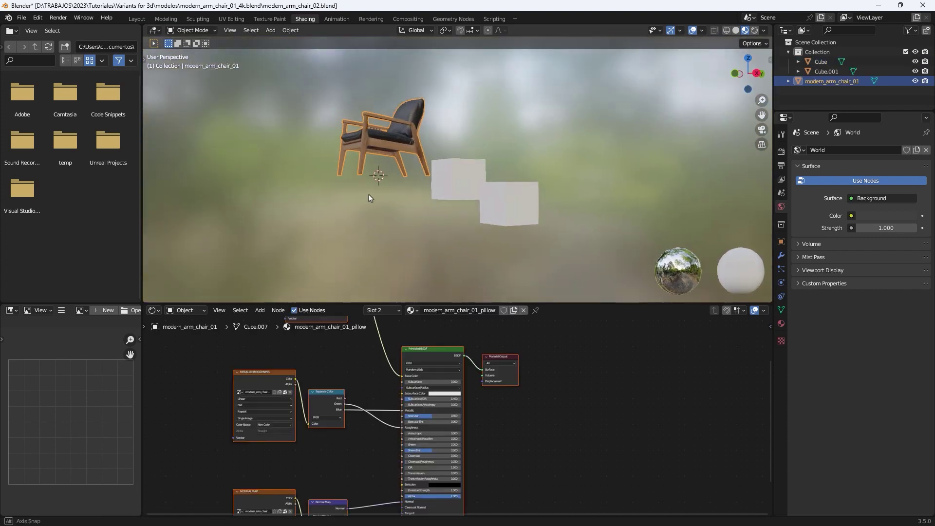
middle_drag(369, 195, 422, 227)
scroll(421, 227, up, 6)
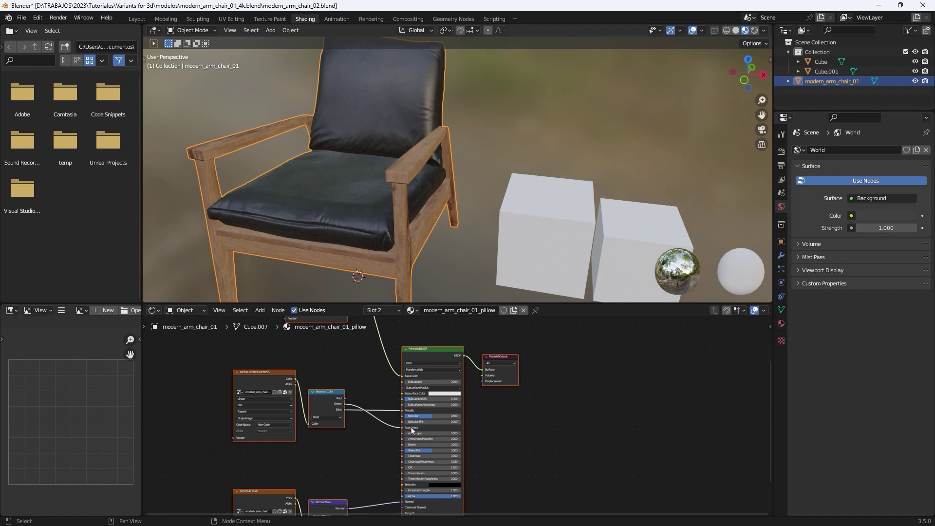
- Copy the armchair's pillow material and paste it into a new material on the cube nearest the chair
click(781, 323)
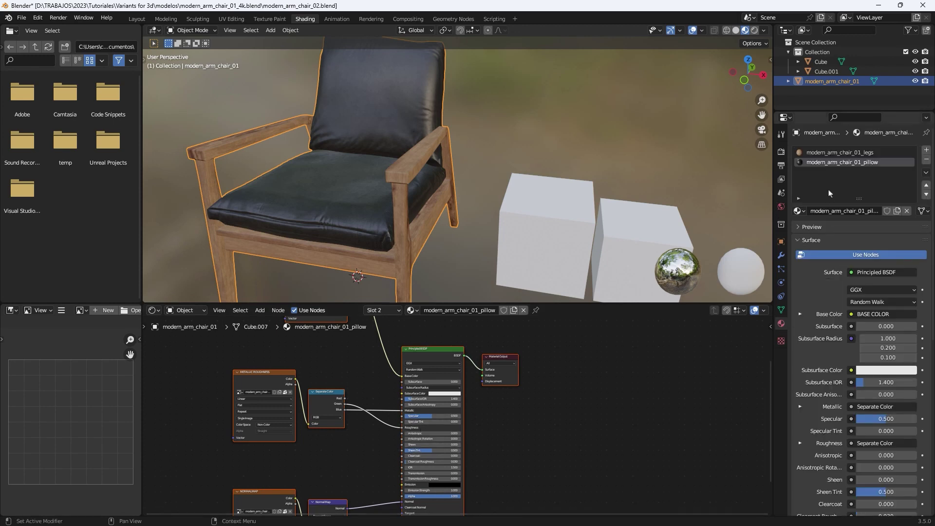
click(925, 174)
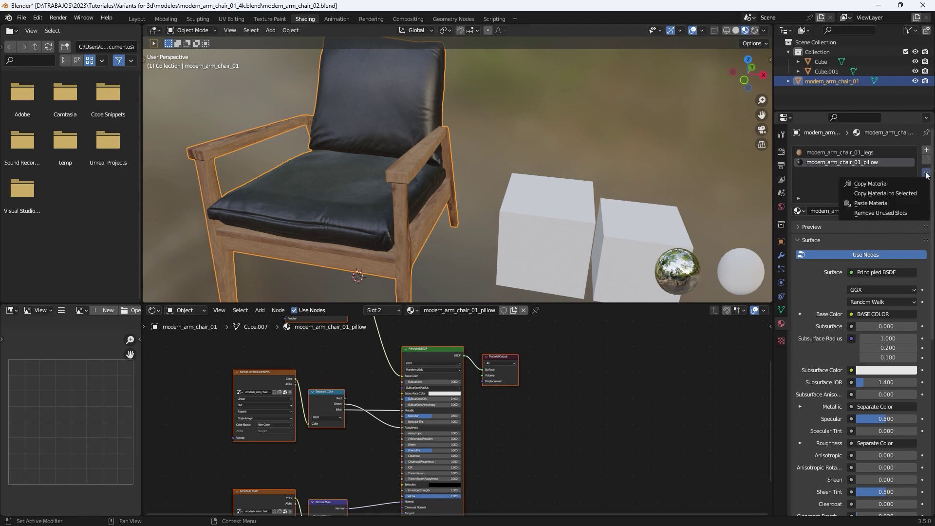
click(872, 183)
click(542, 243)
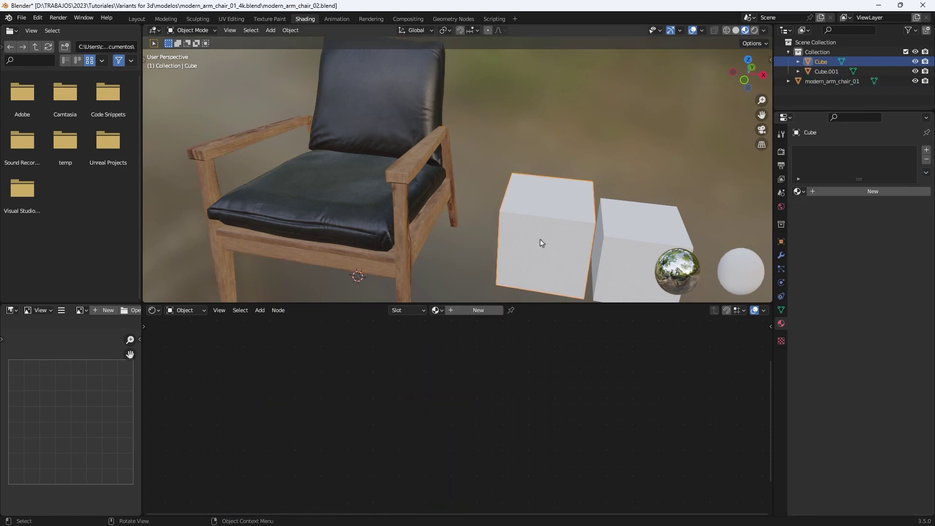
click(451, 311)
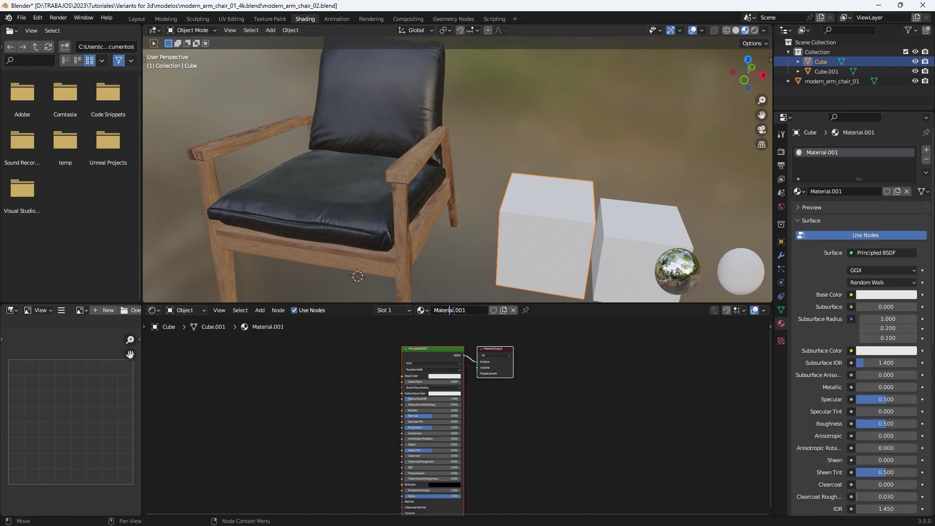
double_click(462, 311)
click(927, 173)
click(879, 204)
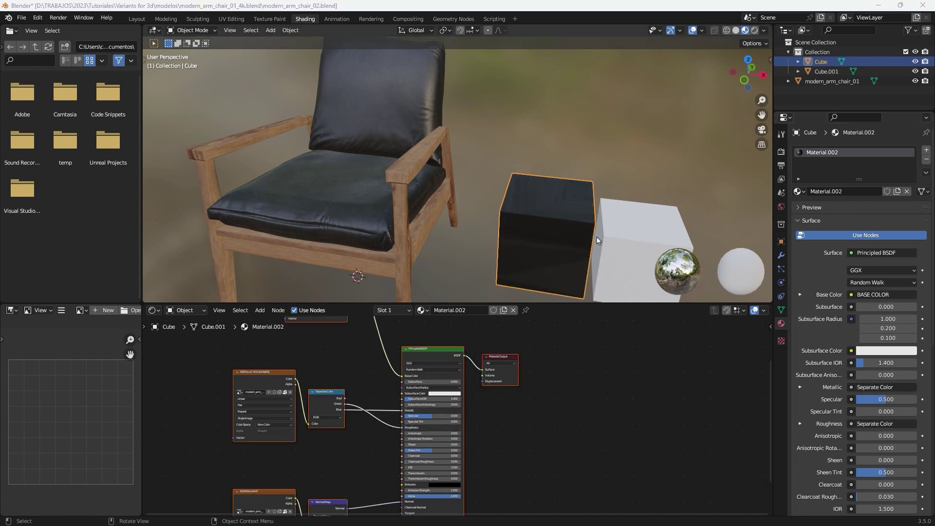
- Disconnect the base color texture from the first cube's Principled BSDF and set its base color to dark red
scroll(370, 369, up, 1)
drag(392, 370, 371, 350)
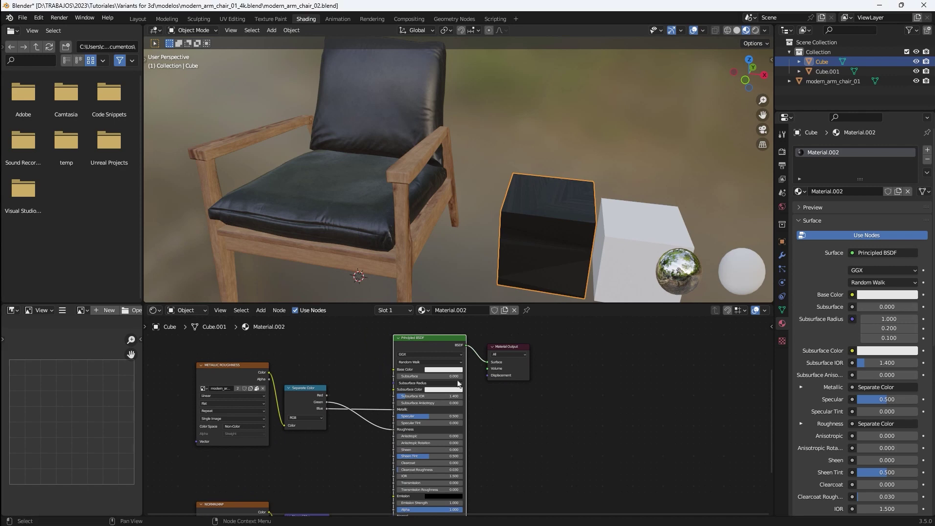
click(442, 370)
mouse_move(463, 354)
mouse_down()
mouse_move(442, 354)
mouse_move(467, 343)
mouse_up()
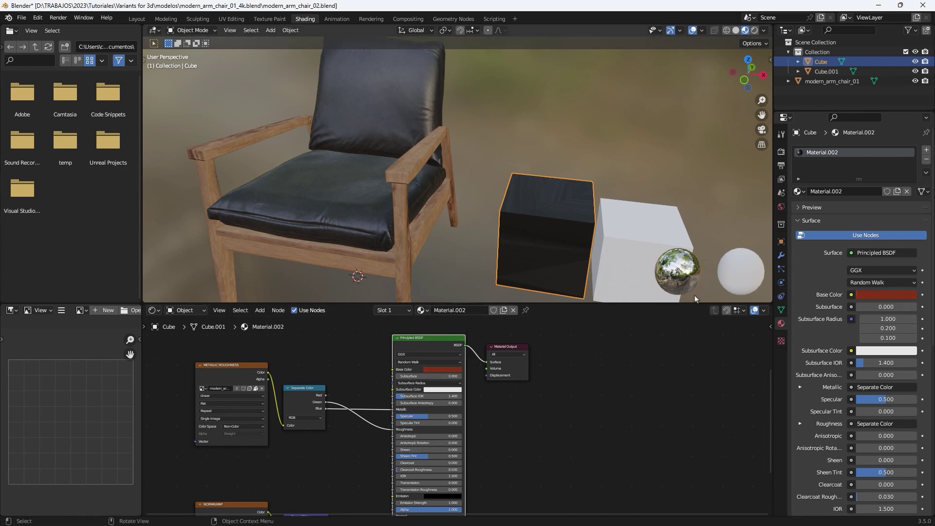
- Duplicate the red cube's material and rename the copy Material.02
click(898, 191)
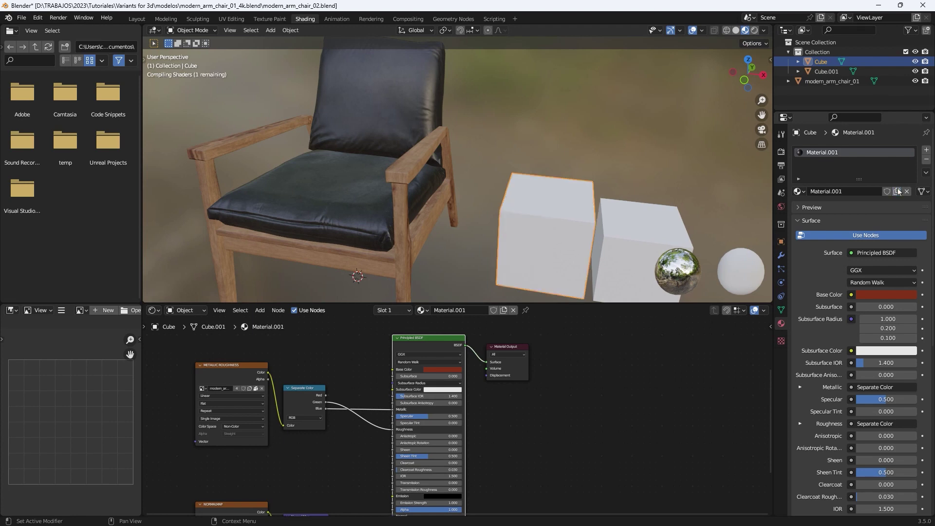
click(459, 310)
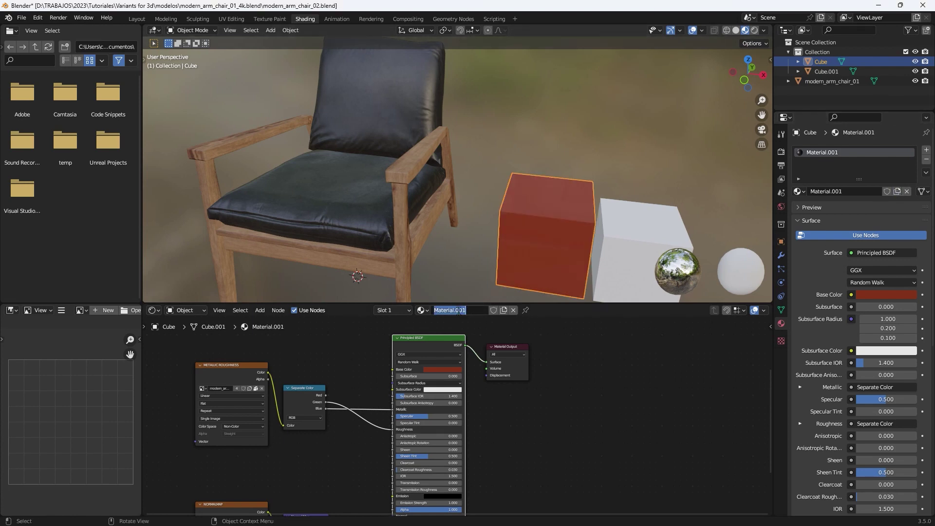
key(End)
key(BackSpace)
key(BackSpace)
text(2)
key(Return)
- Paste the copied pillow material into a new material on the second cube and rename it Material.03
click(632, 266)
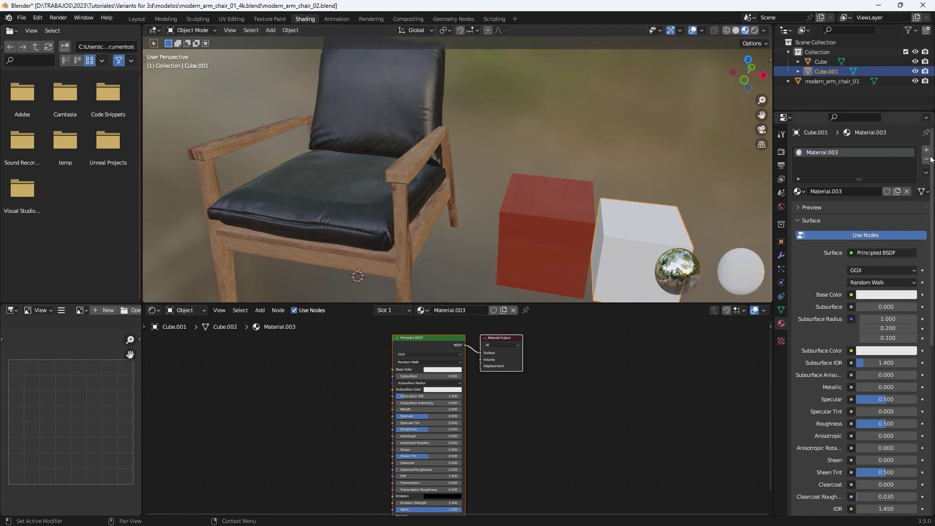
click(927, 173)
click(881, 201)
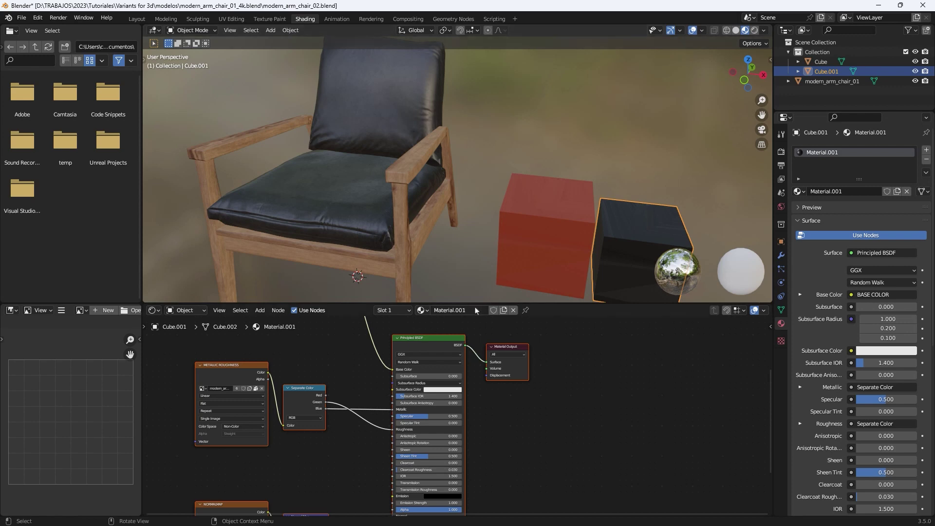
click(441, 310)
key(End)
key(BackSpace)
key(BackSpace)
- Disconnect the base color texture from the second cube's Principled BSDF and save the file
drag(393, 370, 368, 373)
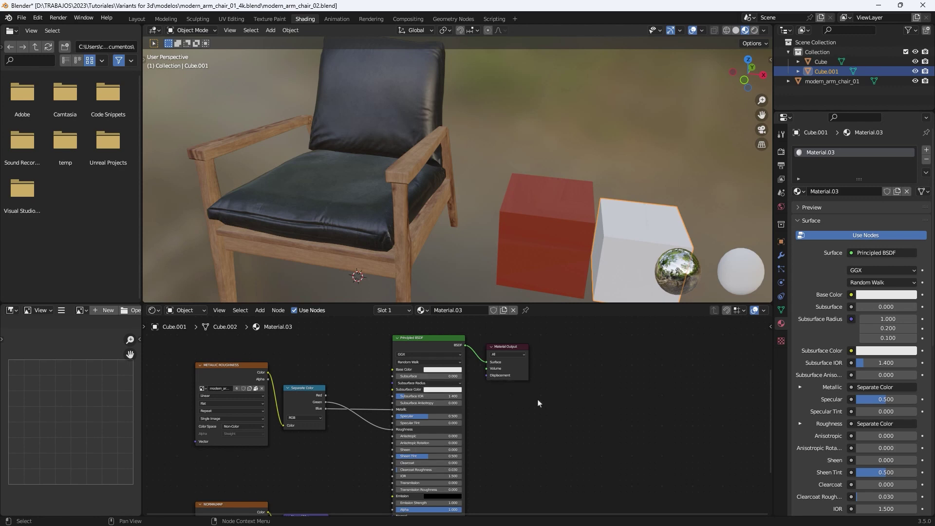
key(ctrl+s)
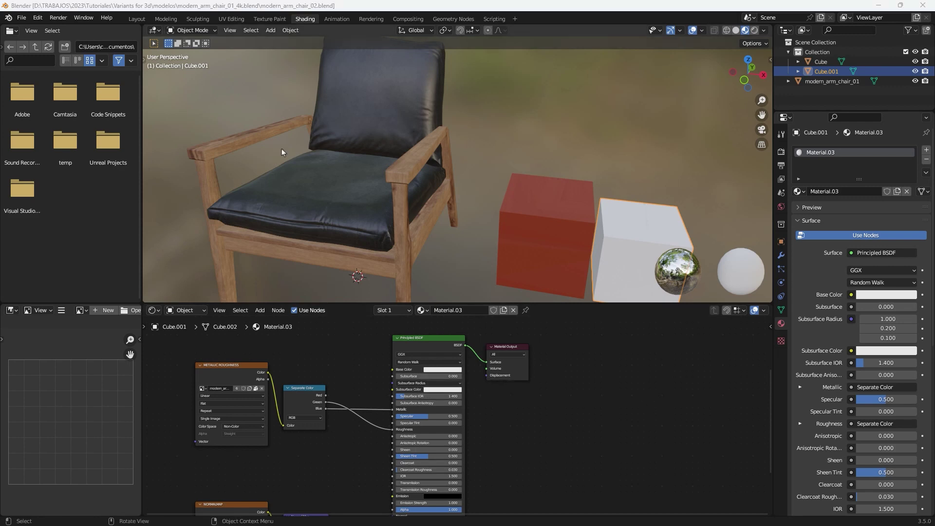
- Select the armchair and add a glTF material variant named Material 1
click(332, 192)
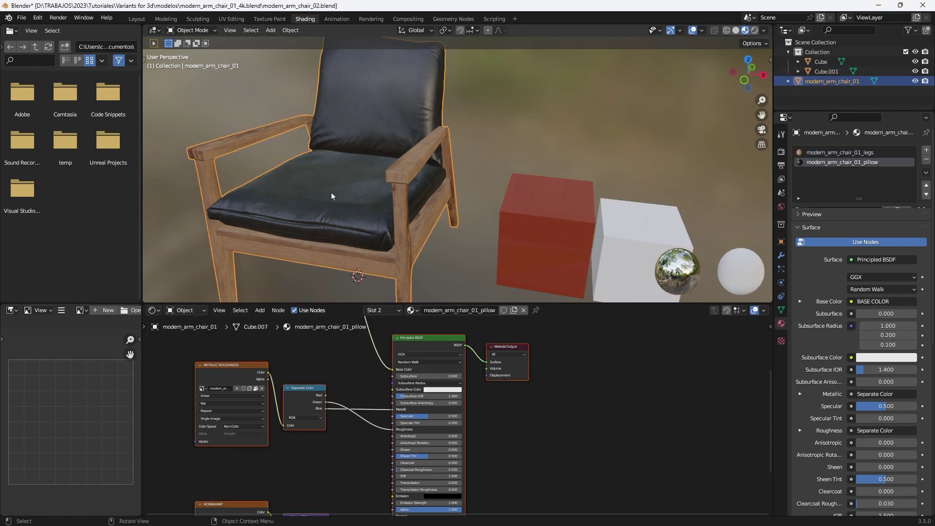
click(770, 59)
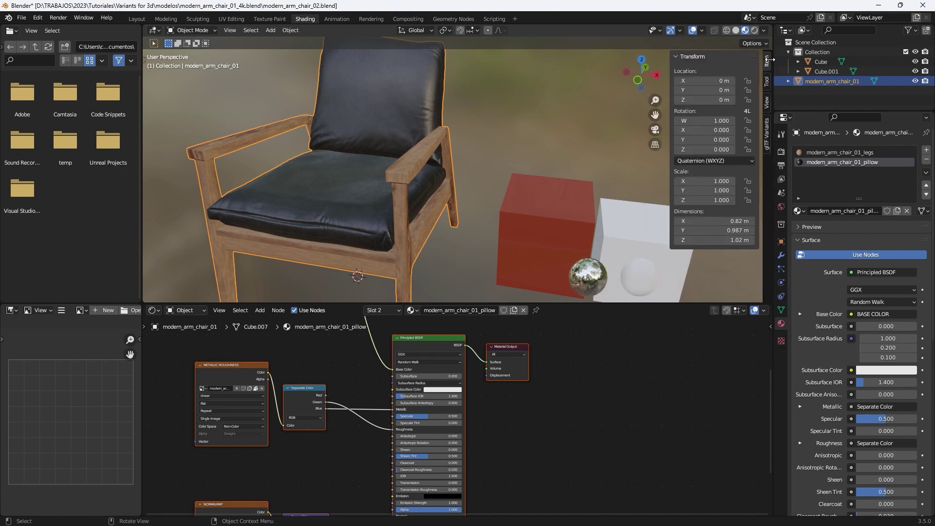
click(768, 133)
click(751, 71)
double_click(702, 75)
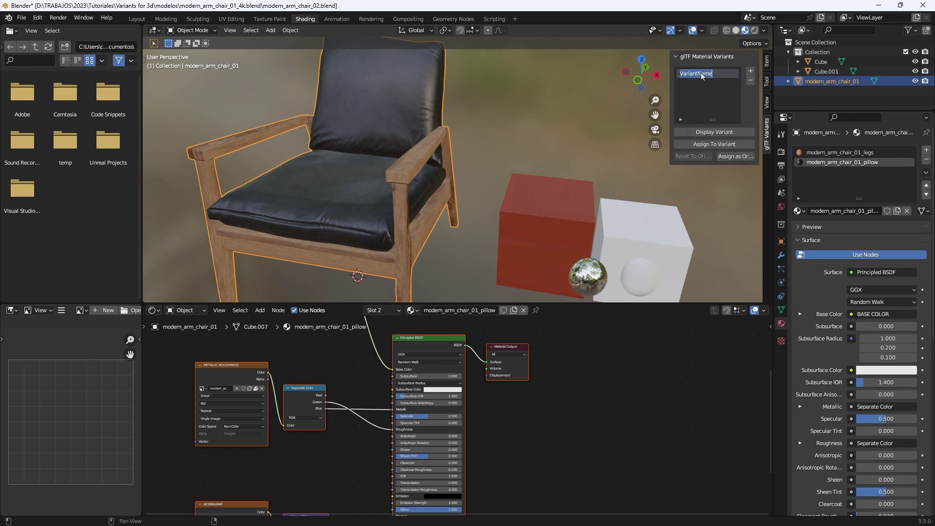
text(Material 1)
key(Return)
- Add a variant slot for the armchair's pillow material and assign it to the Material 1 variant
scroll(898, 346, down, 12)
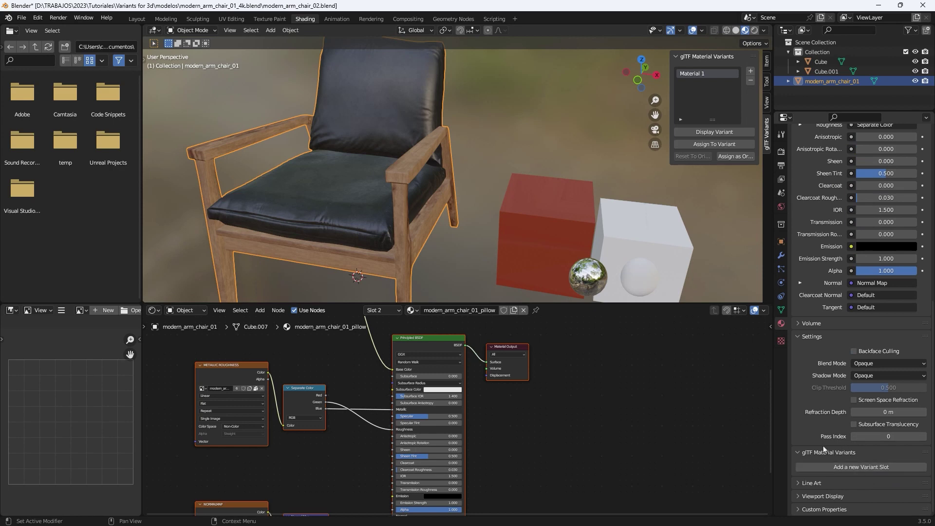
click(876, 467)
scroll(873, 443, down, 3)
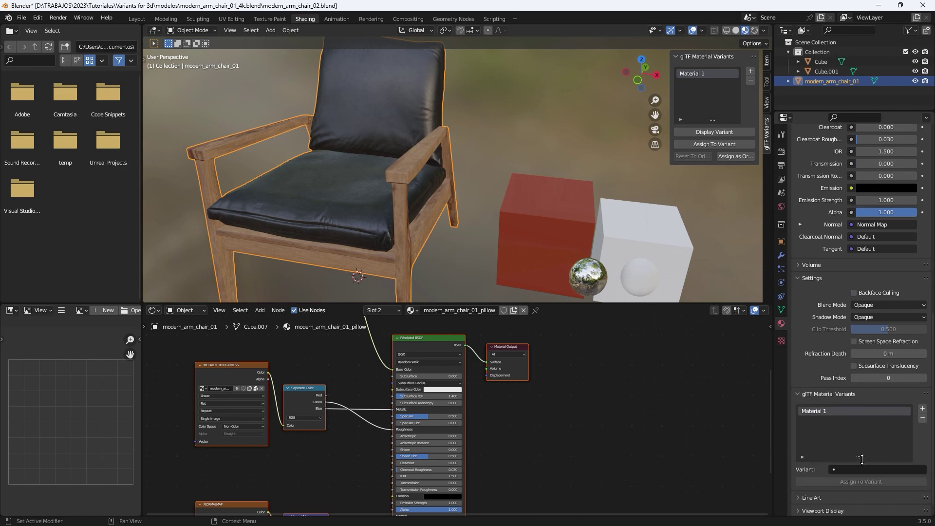
click(869, 471)
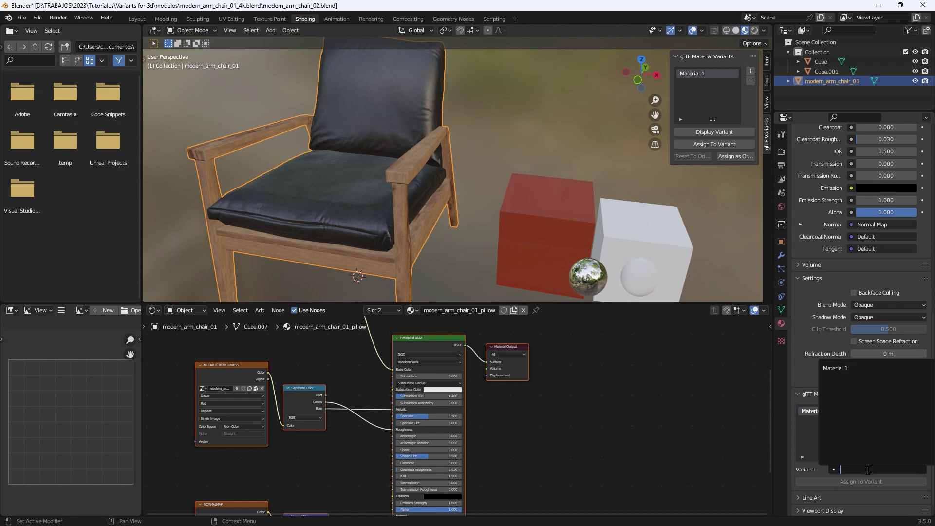
click(839, 368)
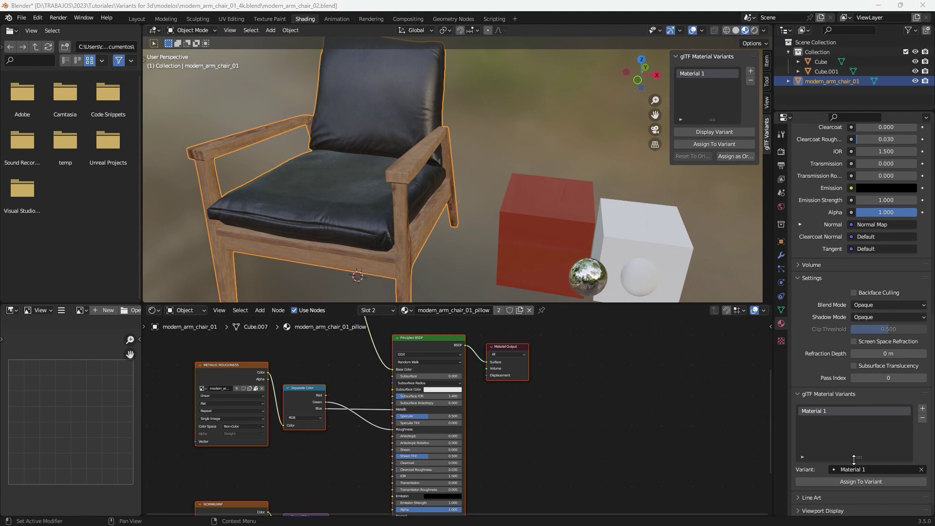
click(861, 481)
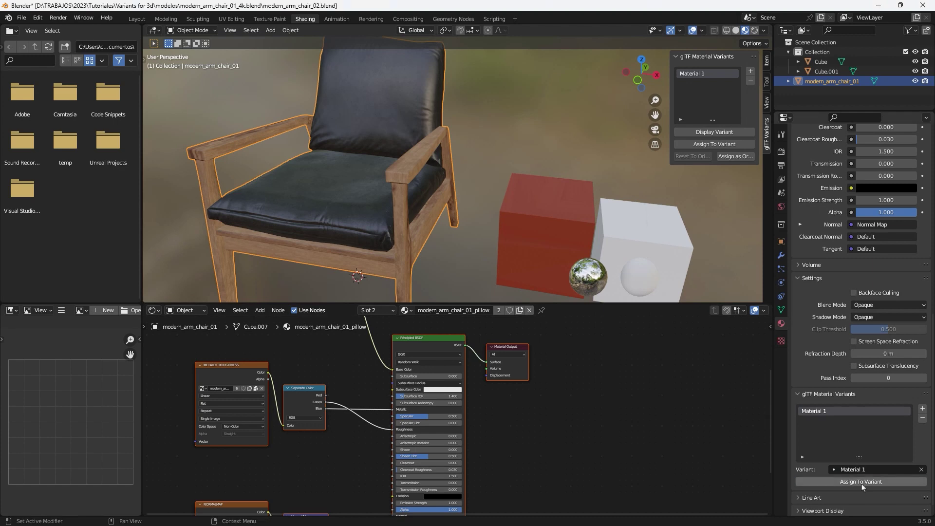
- Add a second glTF material variant named Material 2
click(751, 72)
double_click(692, 84)
text(Material 2)
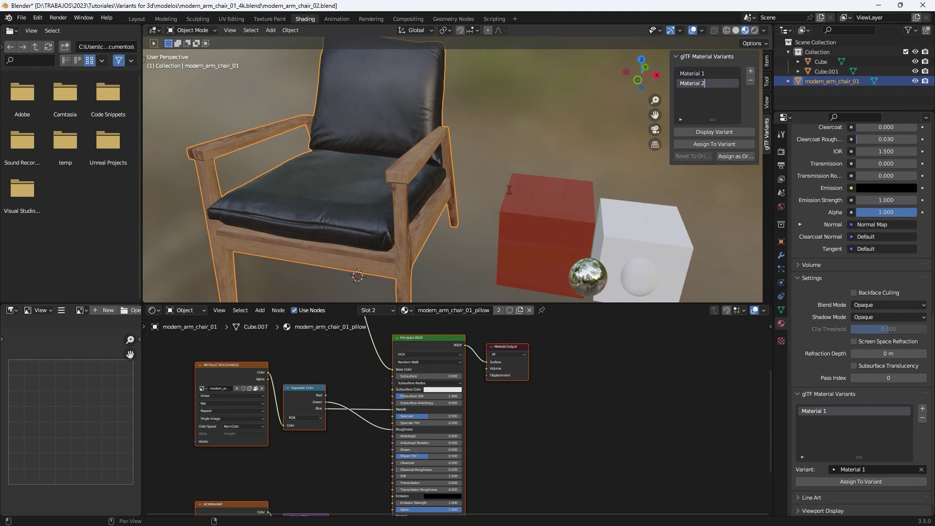
key(Return)
- Replace the material in the armchair's pillow slot with Material.02
scroll(886, 242, up, 15)
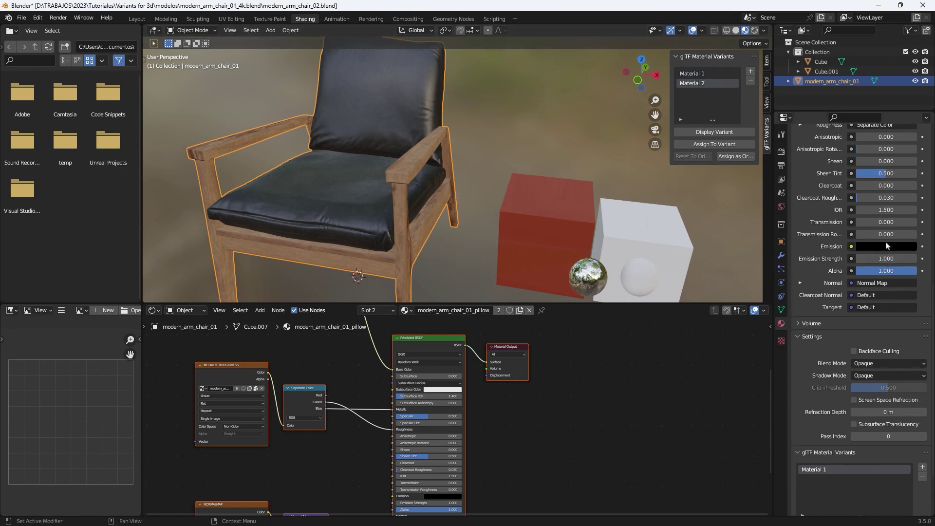
scroll(886, 242, up, 5)
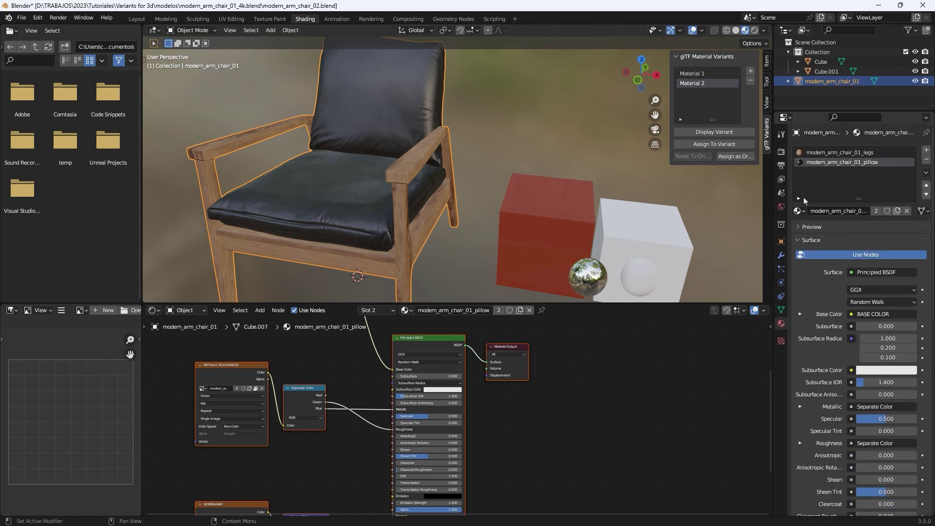
click(801, 211)
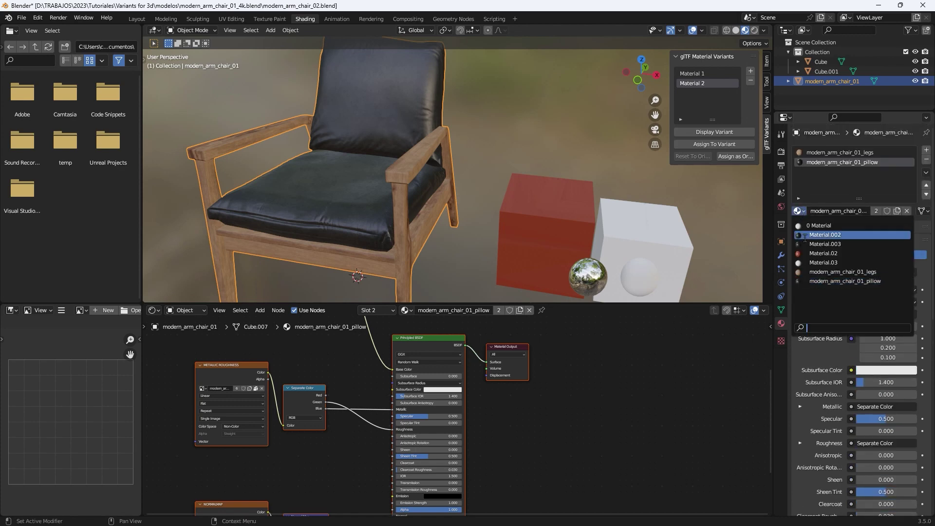
click(813, 253)
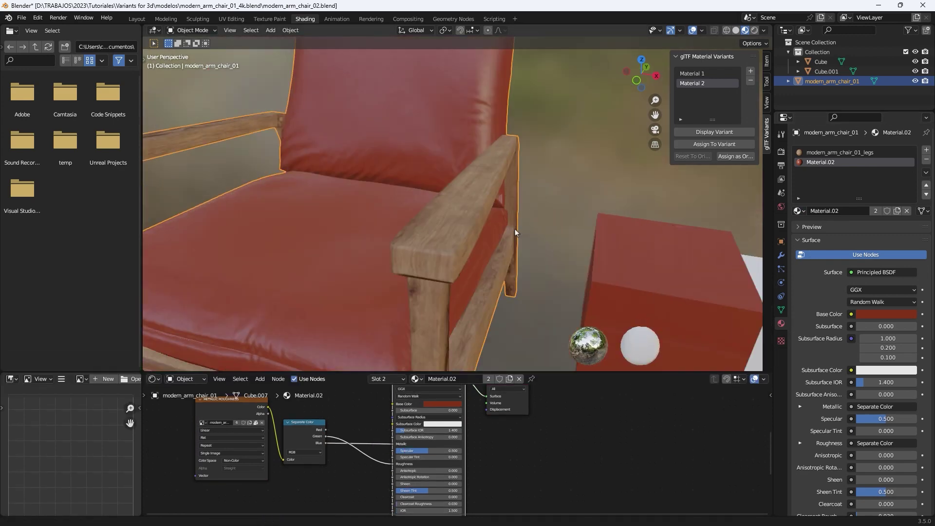
- Darken Material.02's red base color, set its specular to 0.277 and its metallic to 0.482
click(453, 403)
drag(456, 390, 446, 390)
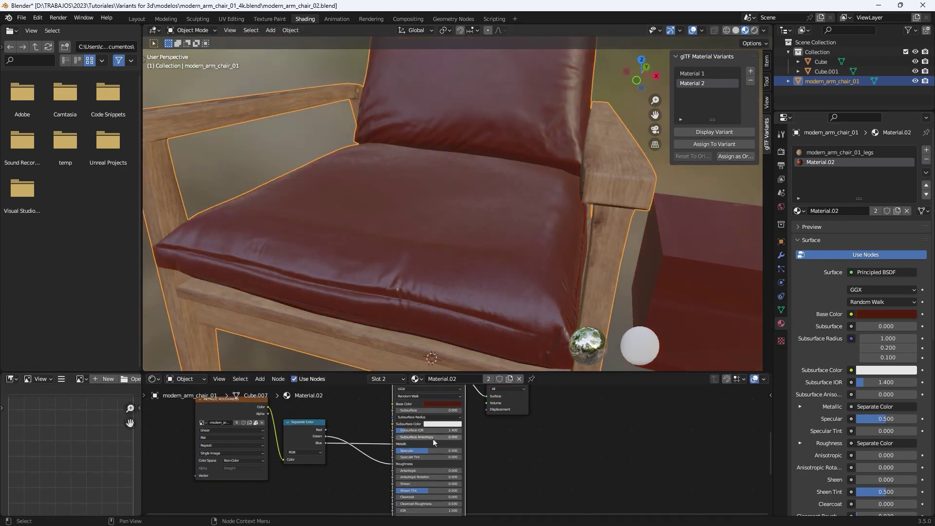
drag(429, 451, 407, 450)
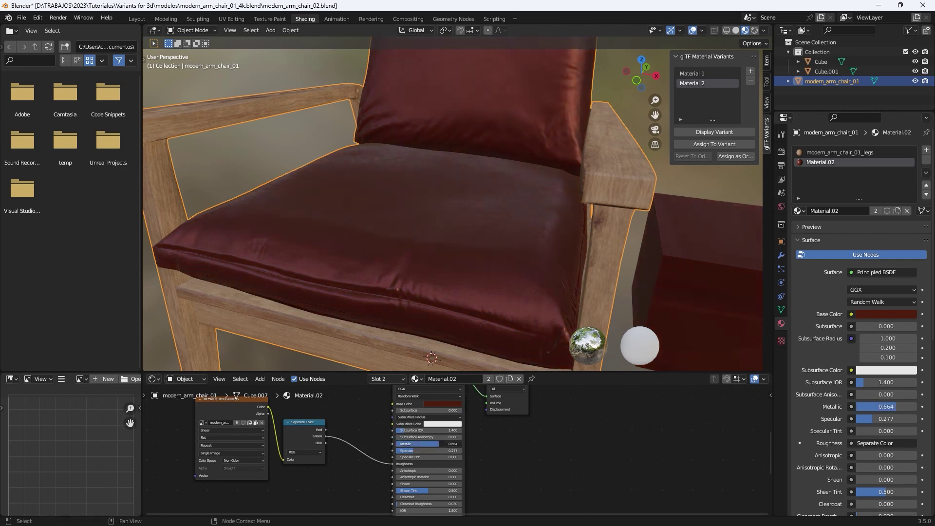
drag(419, 444, 436, 444)
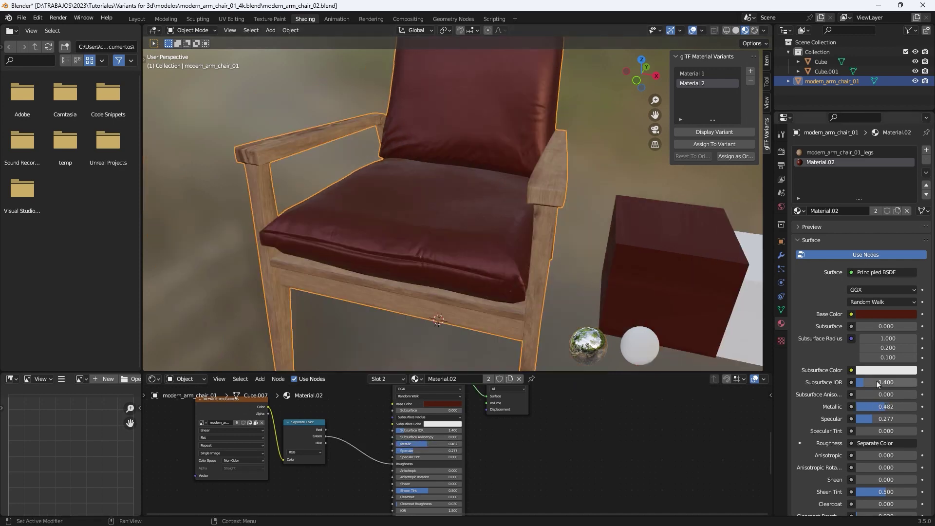
- Add a variant slot for the pillow's Material.02 and assign it to the Material 2 variant
scroll(877, 384, down, 12)
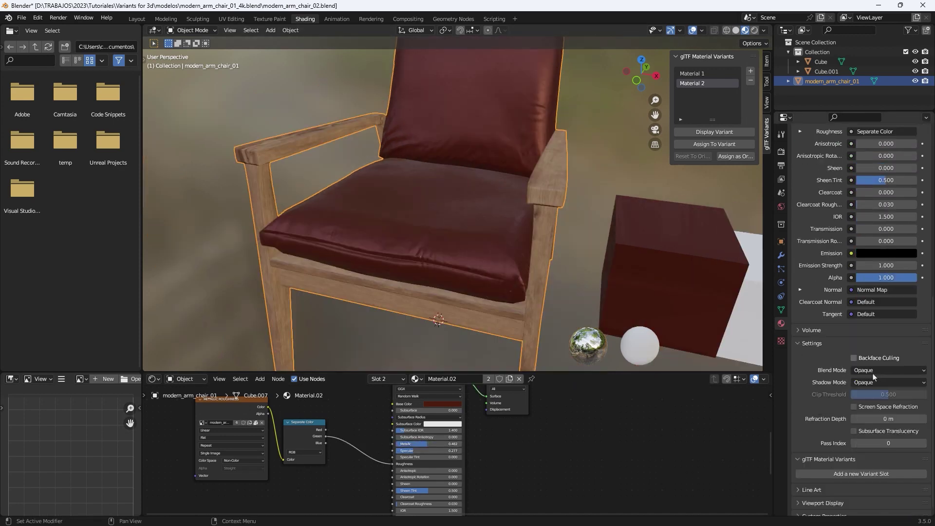
click(855, 466)
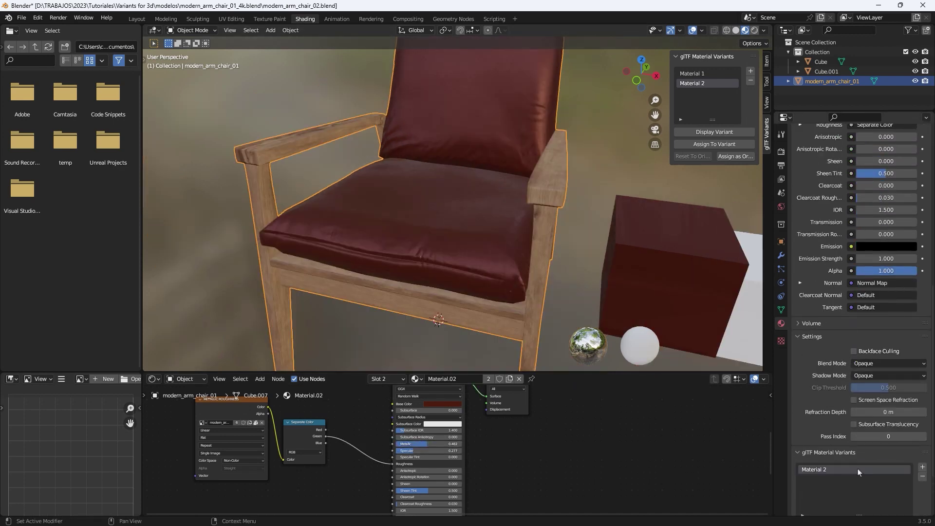
click(869, 455)
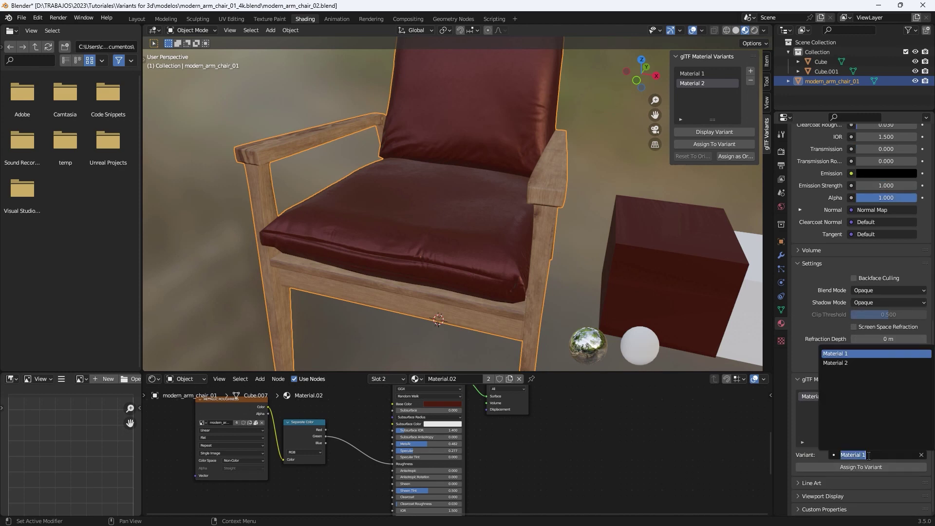
click(837, 363)
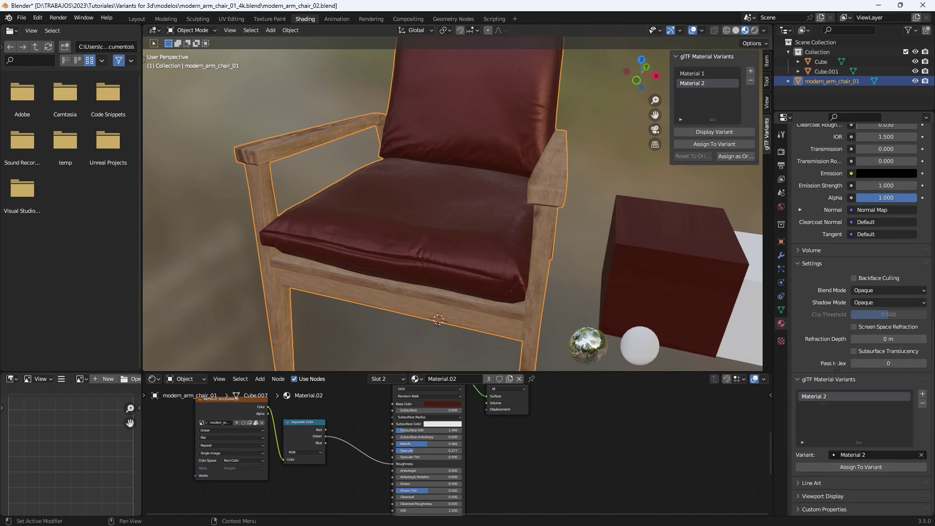
click(865, 467)
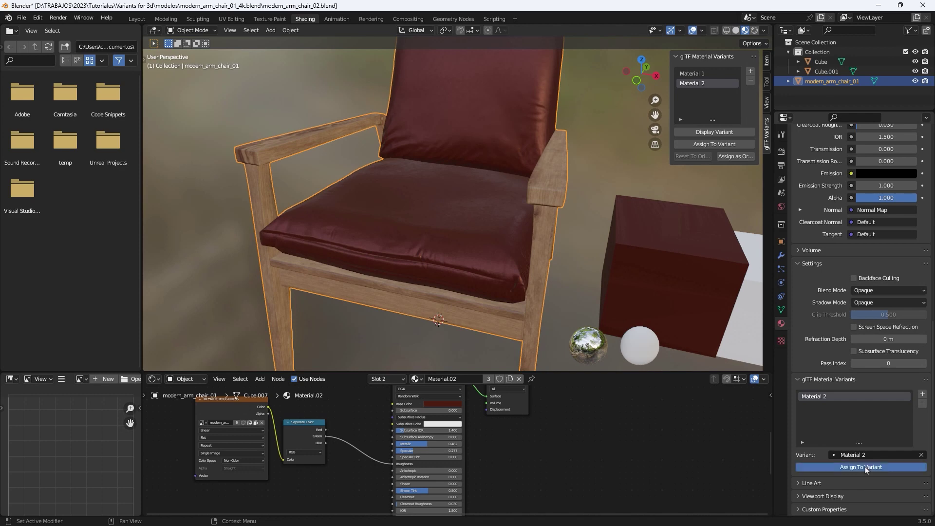
scroll(865, 467, up, 15)
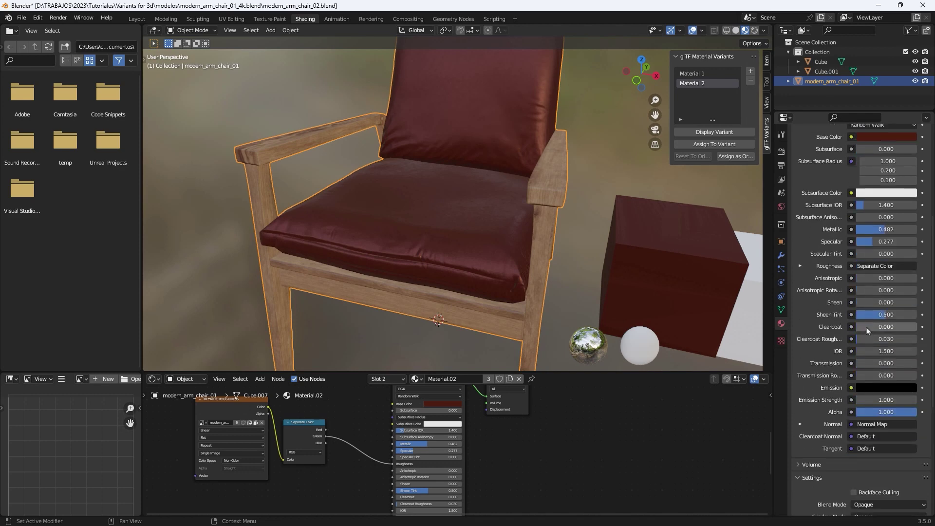
- Put Material.03 in the armchair's pillow slot and give it a grey base color, metallic 0.577 and roughness 0.273
click(800, 210)
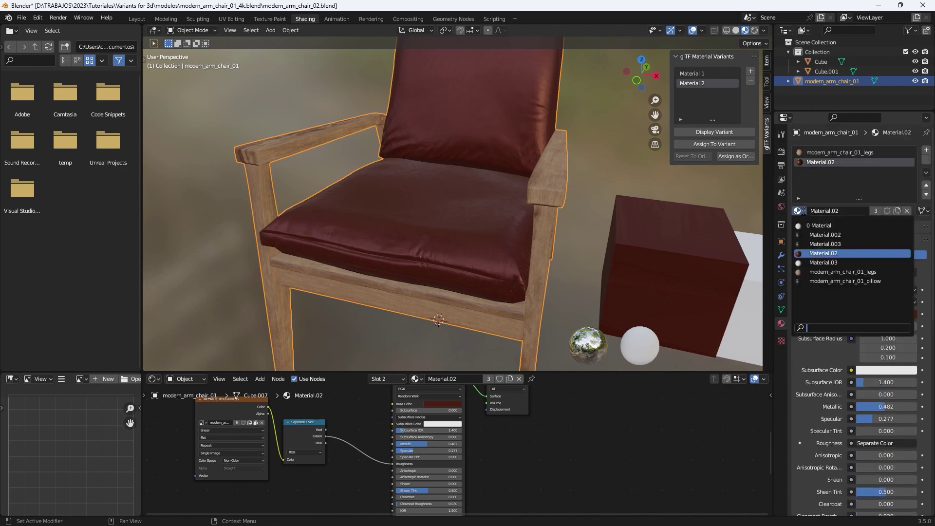
click(818, 262)
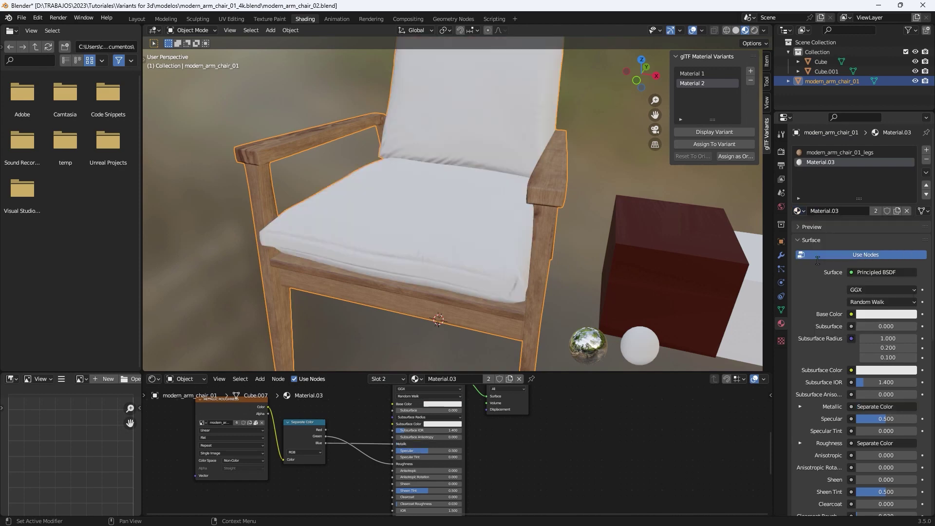
click(443, 404)
drag(325, 443, 387, 470)
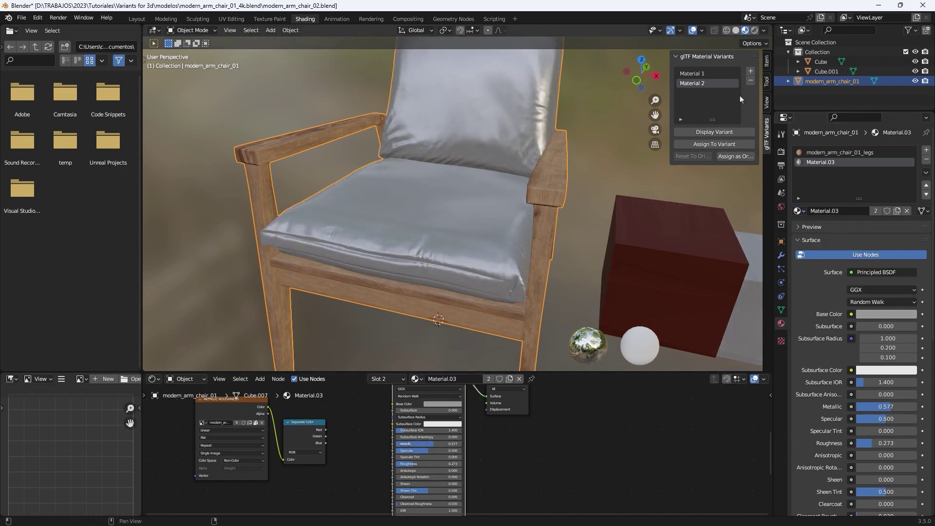
- Add a third glTF material variant named Material 3
click(751, 71)
double_click(700, 93)
text(Material 3)
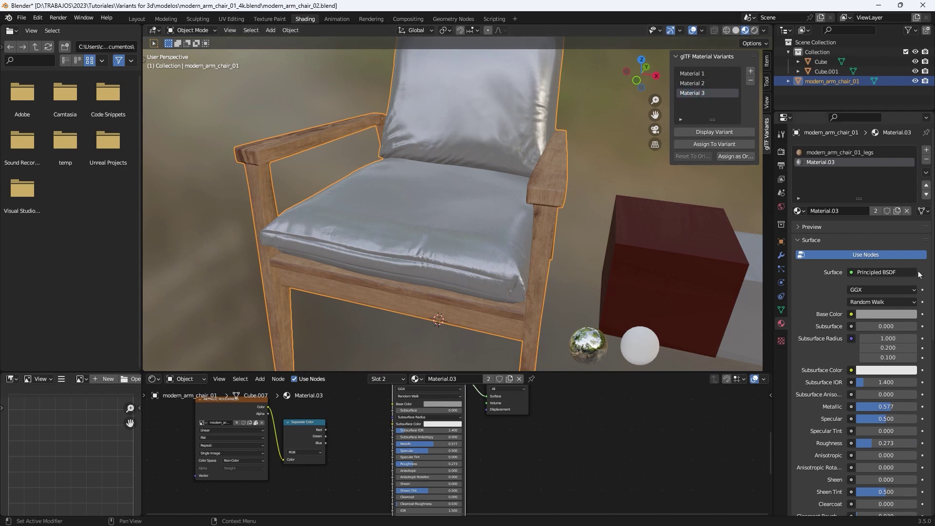
- Add a variant slot for the pillow's Material.03 and assign it to the Material 3 variant
scroll(878, 354, down, 15)
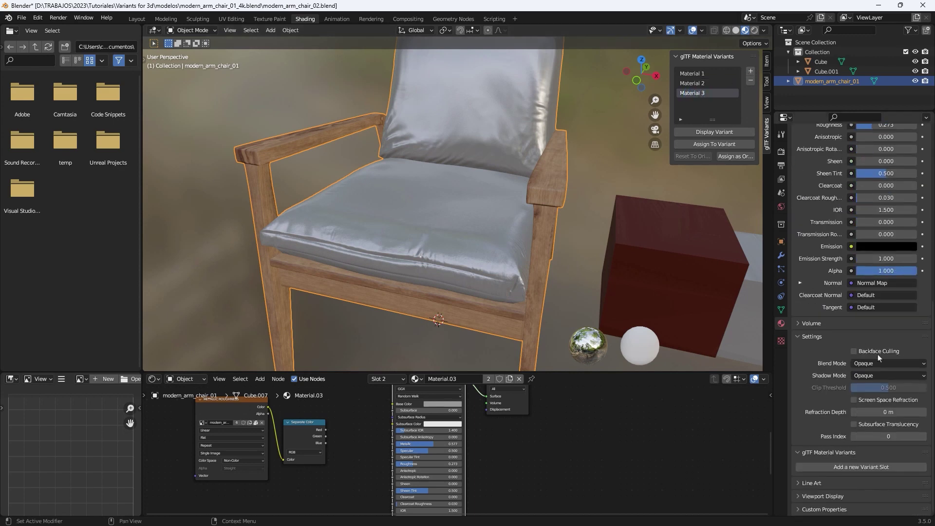
click(847, 471)
scroll(877, 489, down, 4)
click(855, 455)
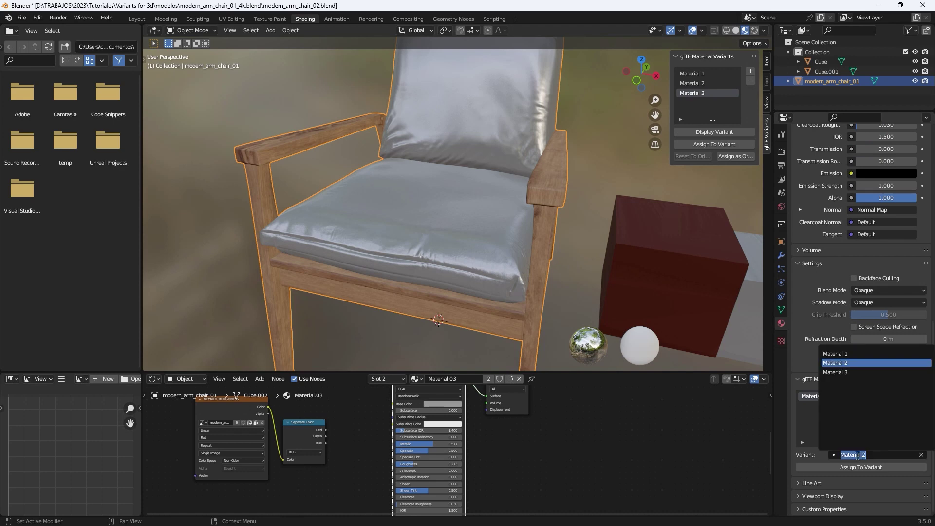
click(825, 372)
click(859, 470)
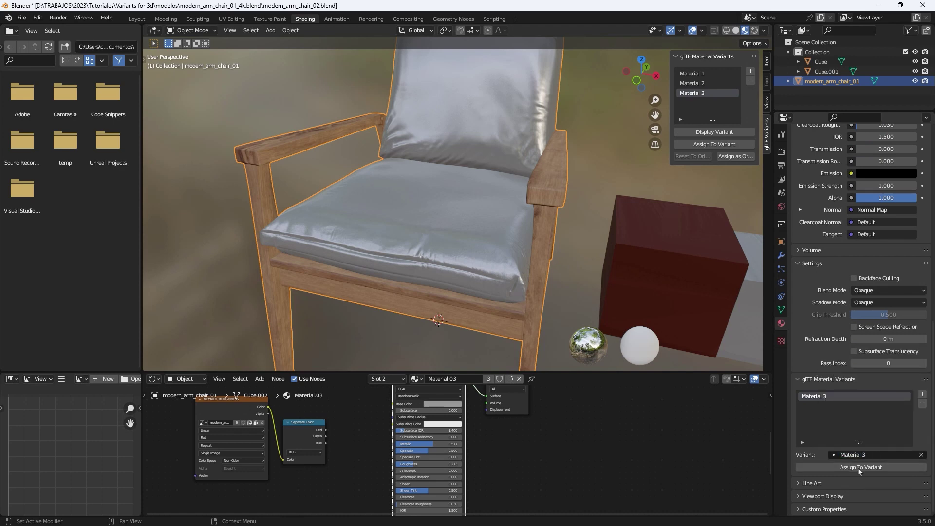
scroll(527, 221, down, 4)
- Display the armchair's Material 1, Material 2 and Material 3 variants in turn, going back to Material 1 at the end
middle_drag(532, 199, 513, 200)
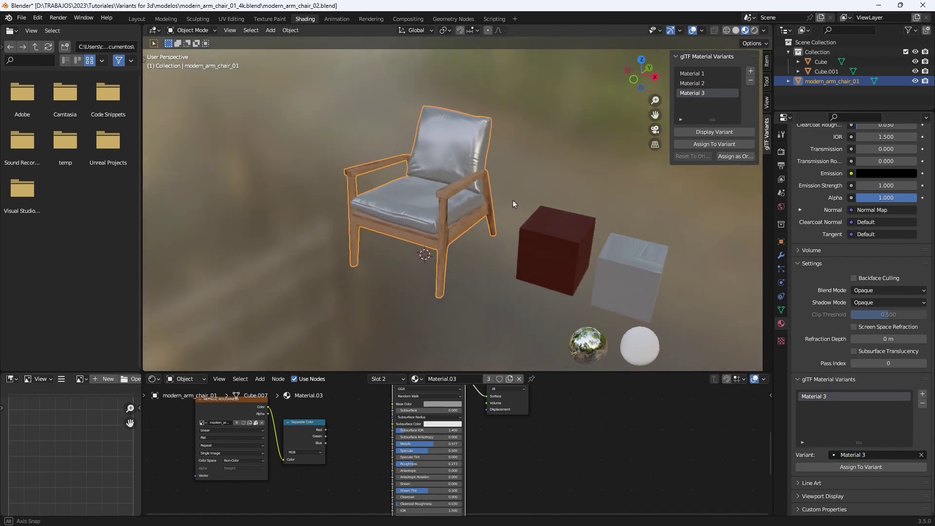
click(692, 73)
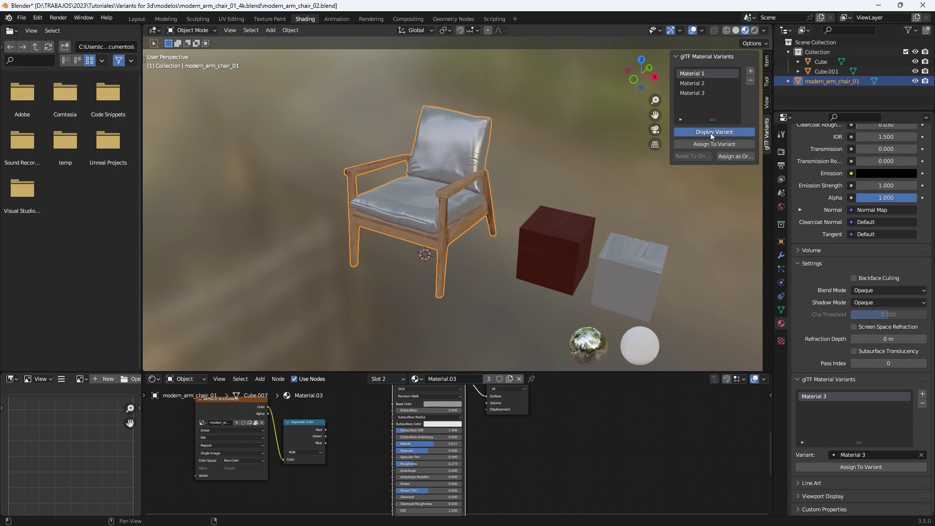
click(711, 133)
click(692, 82)
click(695, 131)
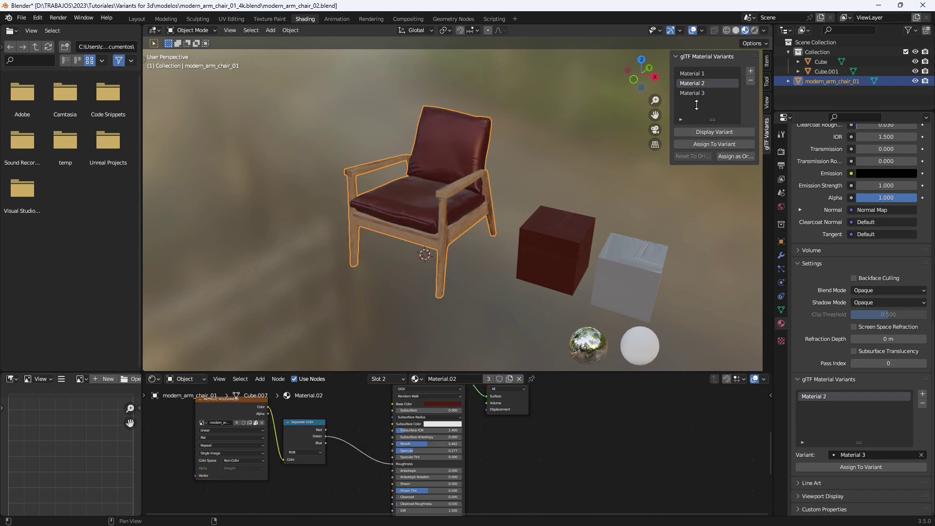
click(695, 93)
click(713, 132)
click(697, 84)
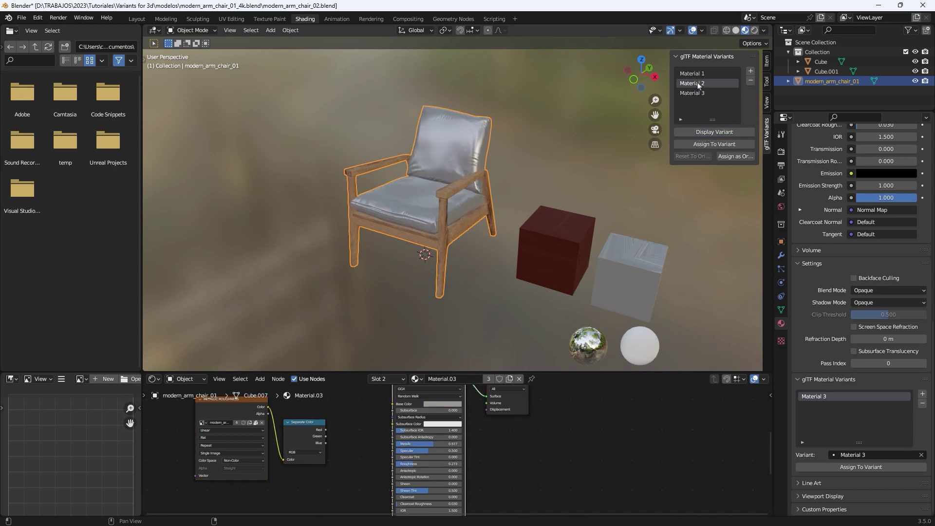
click(702, 132)
click(696, 74)
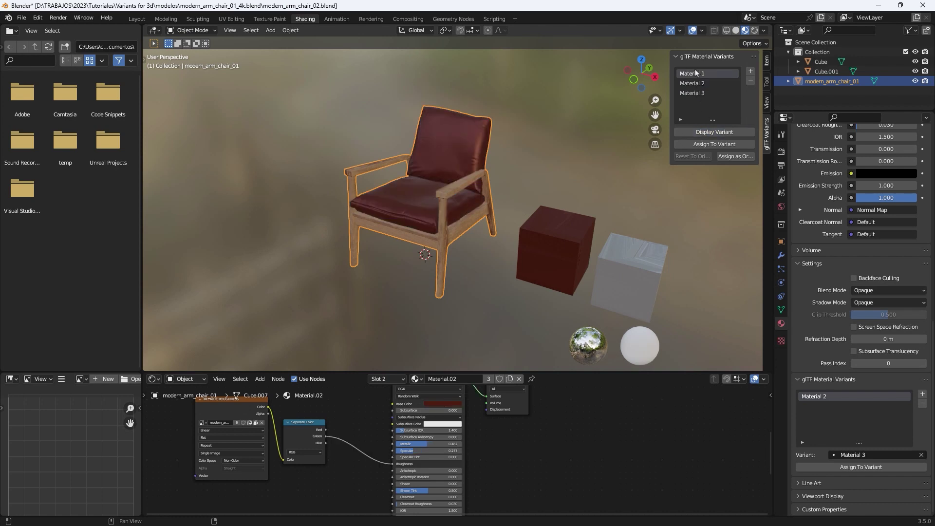
click(706, 134)
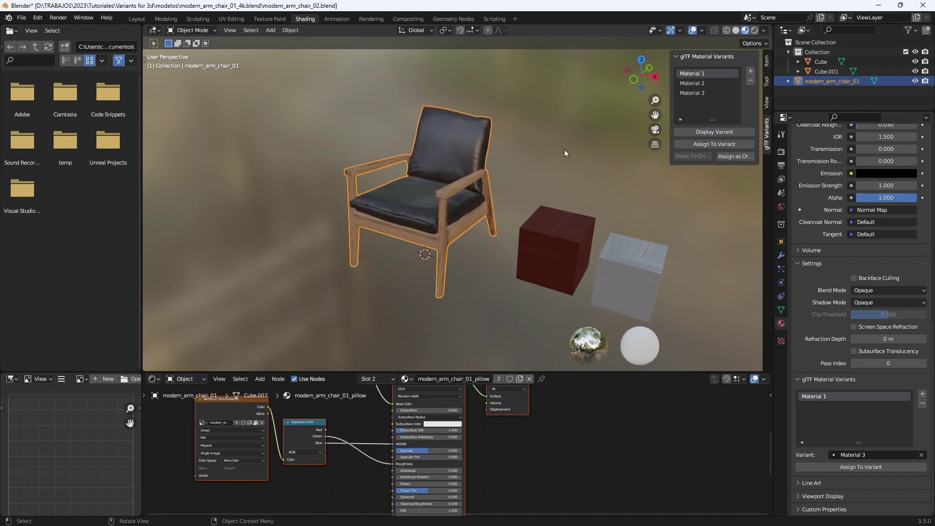
- Delete both helper cubes beside the armchair
click(547, 261)
key(Delete)
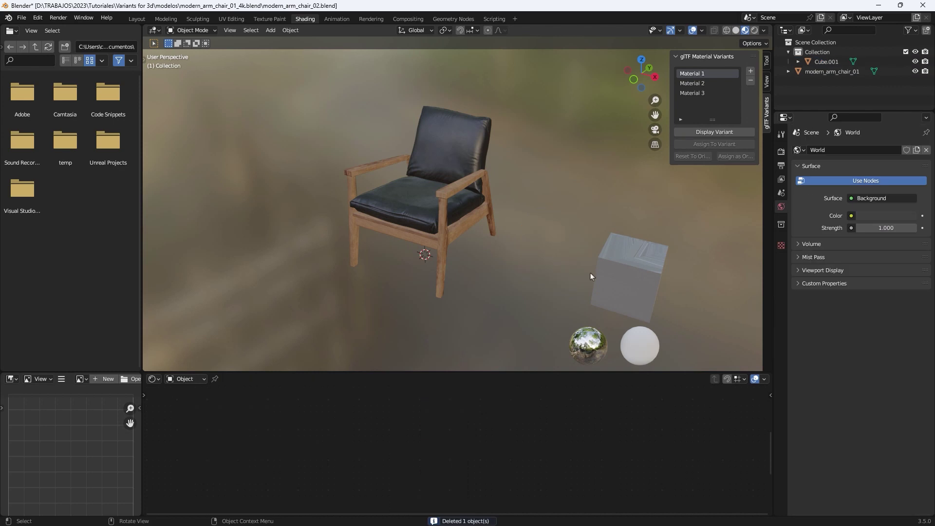
click(624, 265)
key(Delete)
- Check the variants without the helper cubes by displaying Material 2, Material 3 and Material 1
click(692, 83)
click(706, 134)
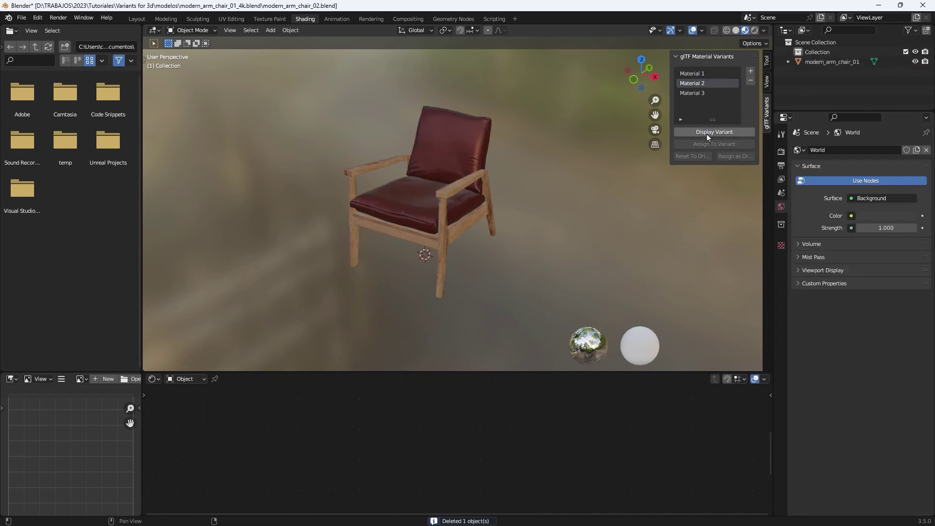
click(692, 93)
click(700, 132)
click(693, 74)
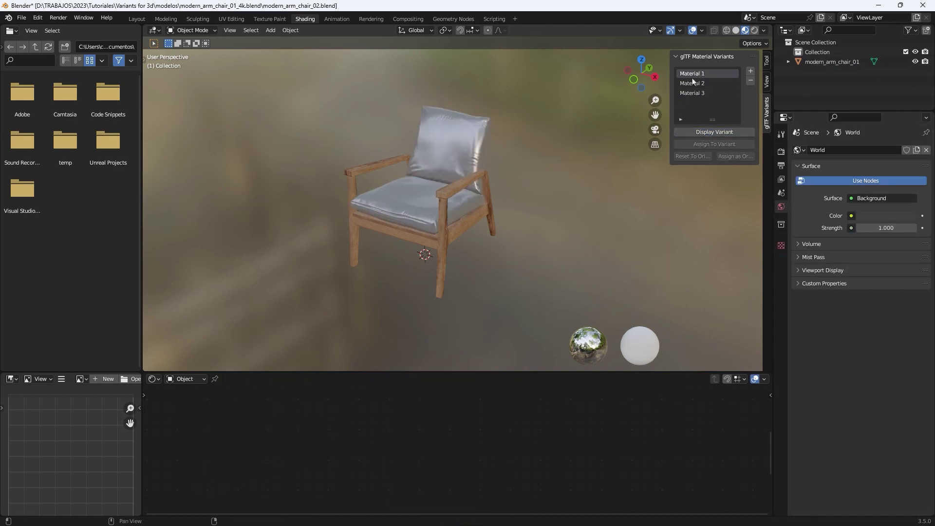
click(685, 133)
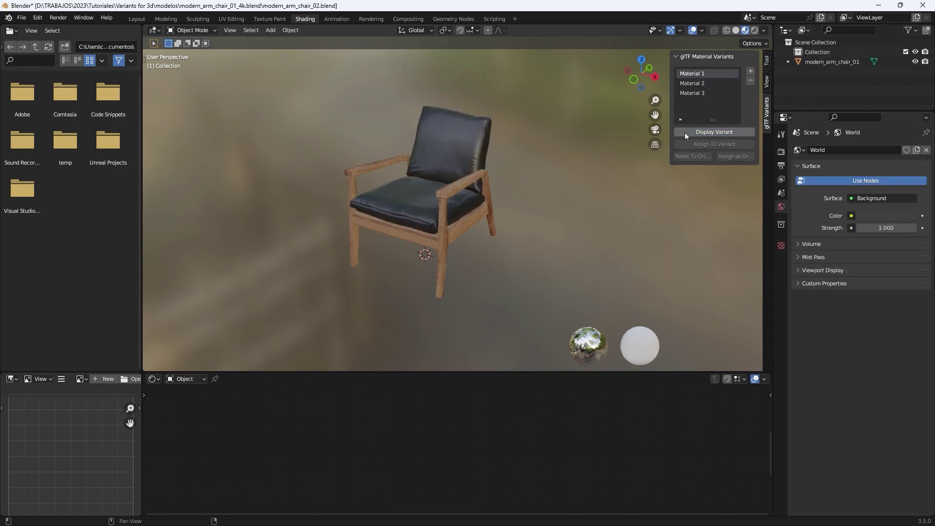
- Export the armchair in glTF Binary format as modern_arm_chair_variants.glb into the modern_arm_chair_01_4k.blend folder
click(21, 18)
mouse_move(39, 159)
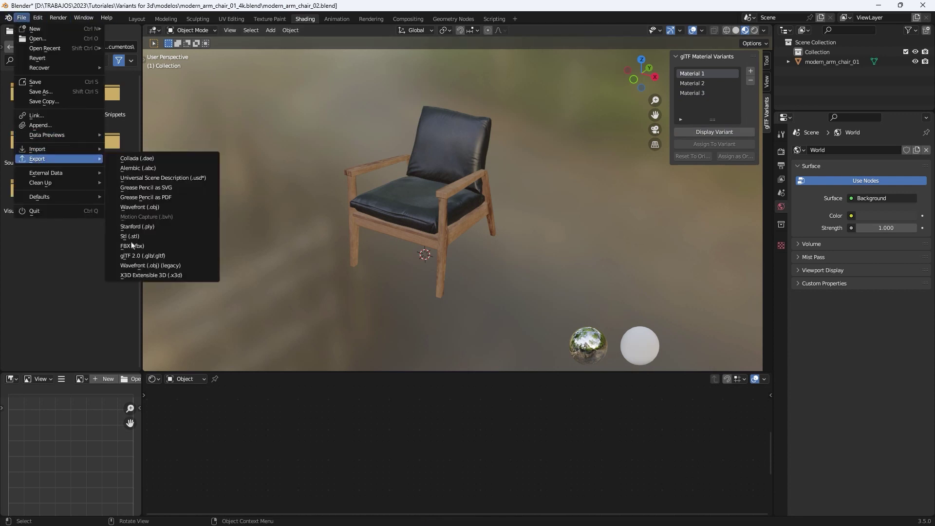
click(142, 256)
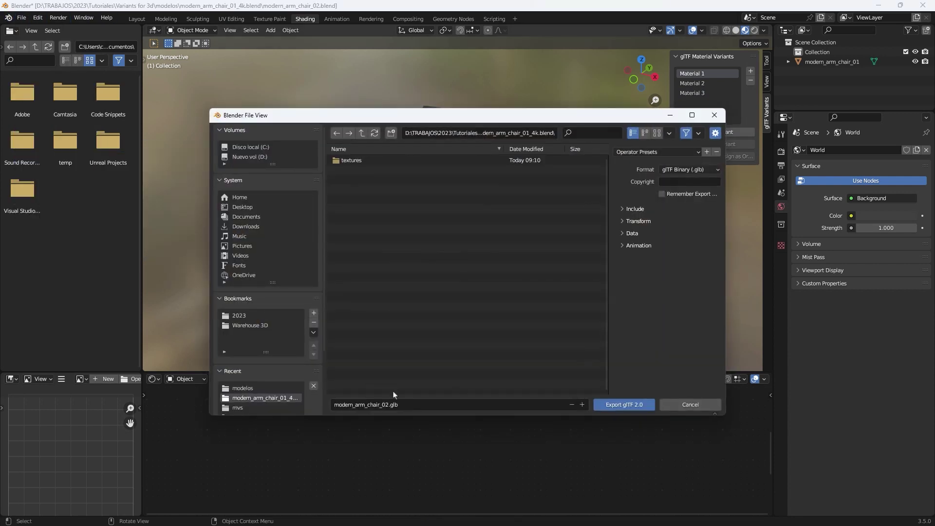
key(End)
key(BackSpace)
key(BackSpace)
key(BackSpace)
key(BackSpace)
key(BackSpace)
click(623, 404)
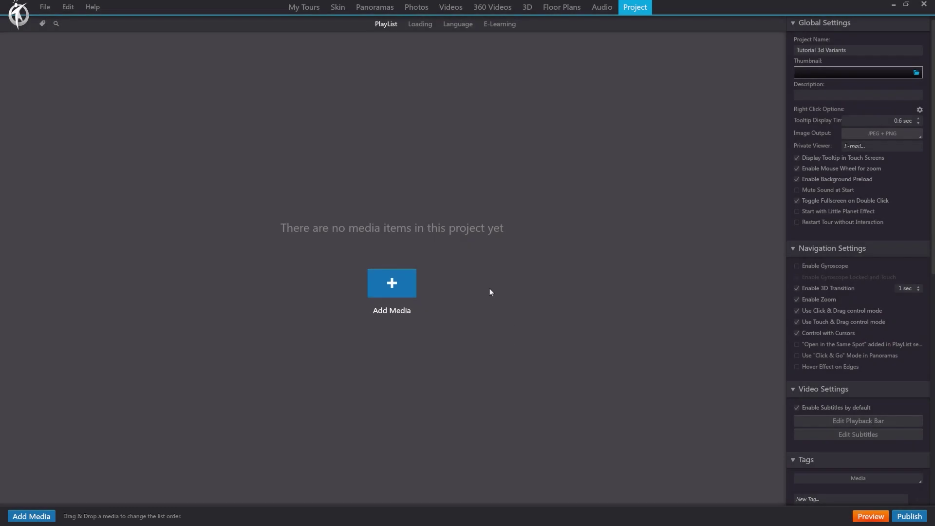
- Switch to 3DVista and add the 3D model modern_arm_chair_variants.glb to the empty Tutorial 3d Variants project
click(392, 286)
click(442, 322)
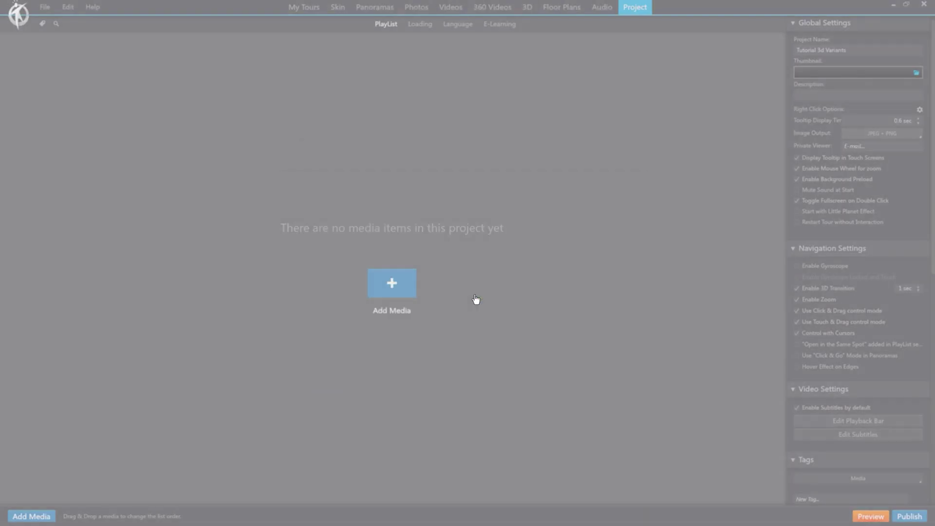
click(346, 244)
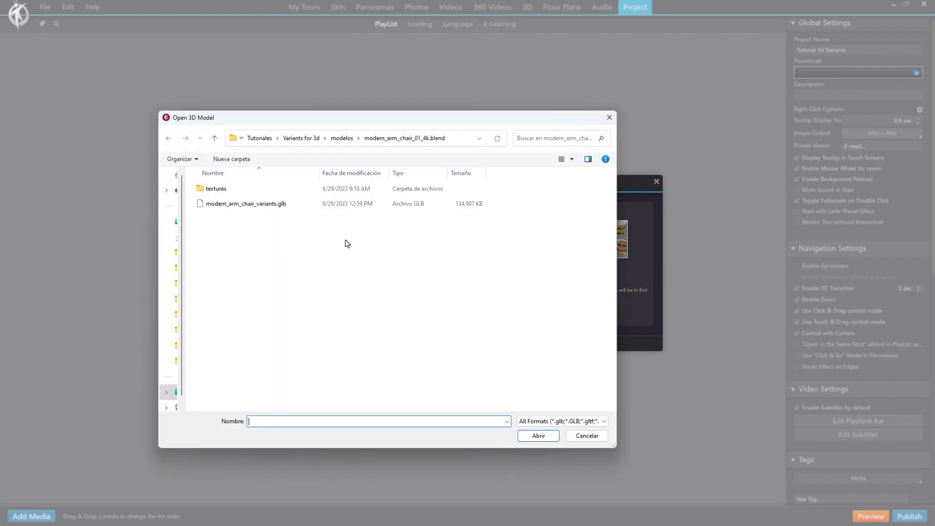
double_click(261, 205)
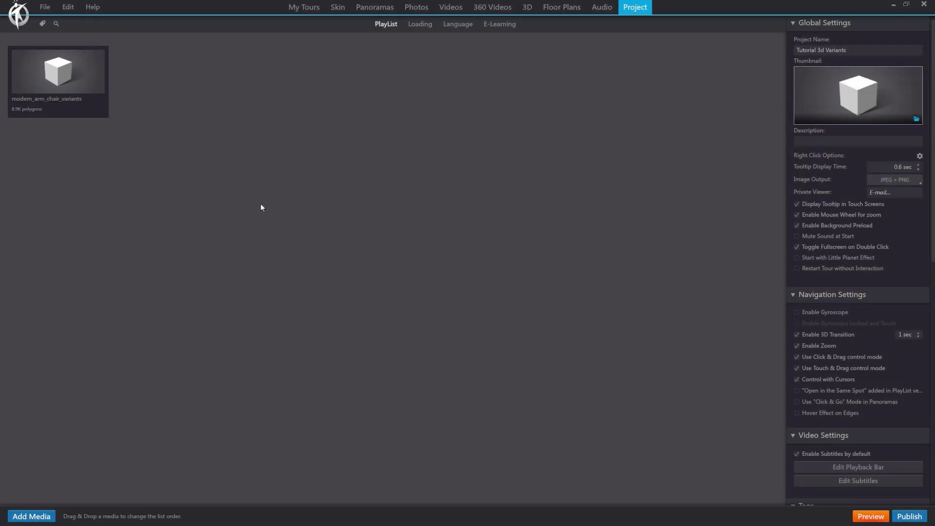
- Open the armchair model for editing and set up its environment with a floor and a white background
double_click(70, 76)
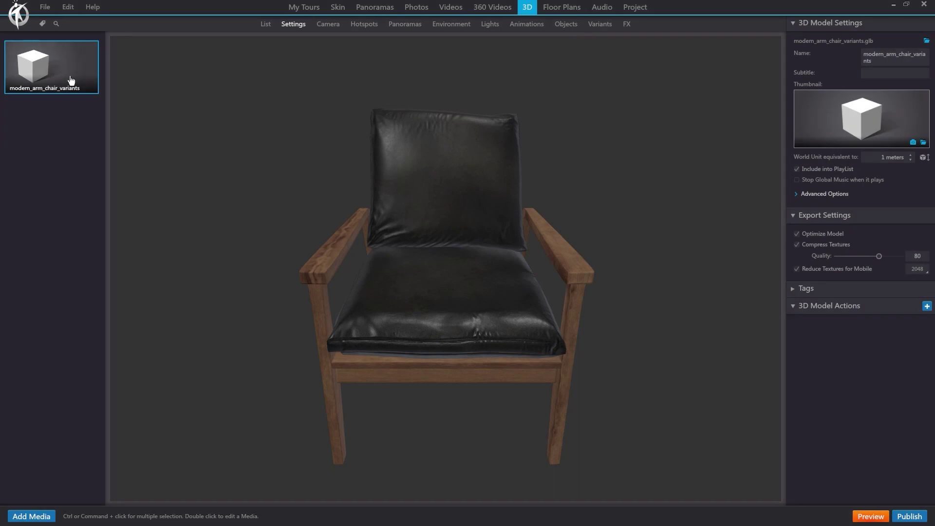
drag(244, 198, 506, 312)
click(328, 24)
click(451, 24)
click(853, 127)
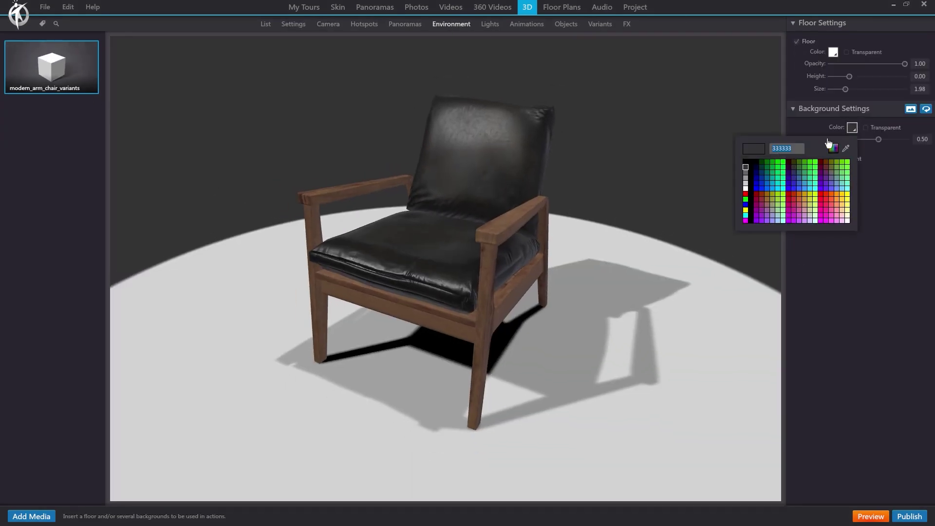
click(745, 159)
- Turn on a second shadow in the model's lighting and reduce the floor's opacity so the shadows look faint
click(490, 24)
click(813, 109)
click(451, 23)
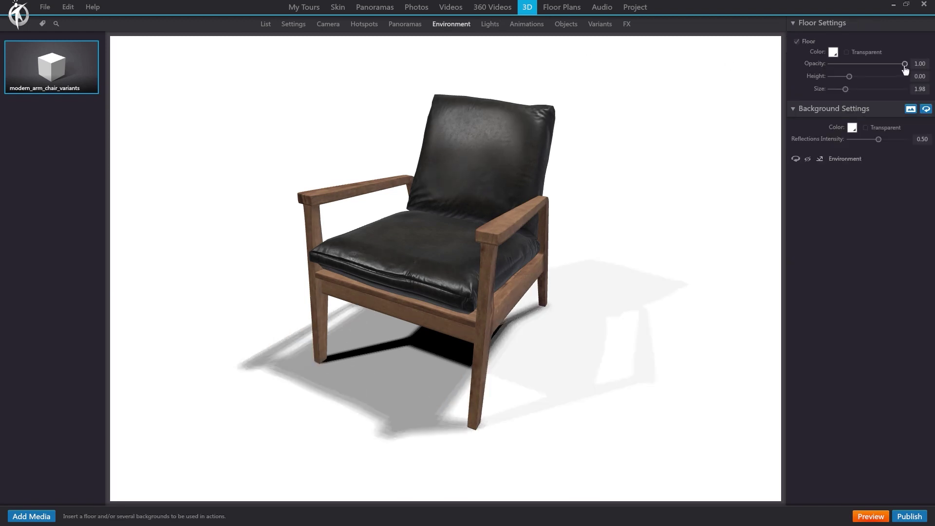
drag(901, 67, 852, 71)
click(328, 23)
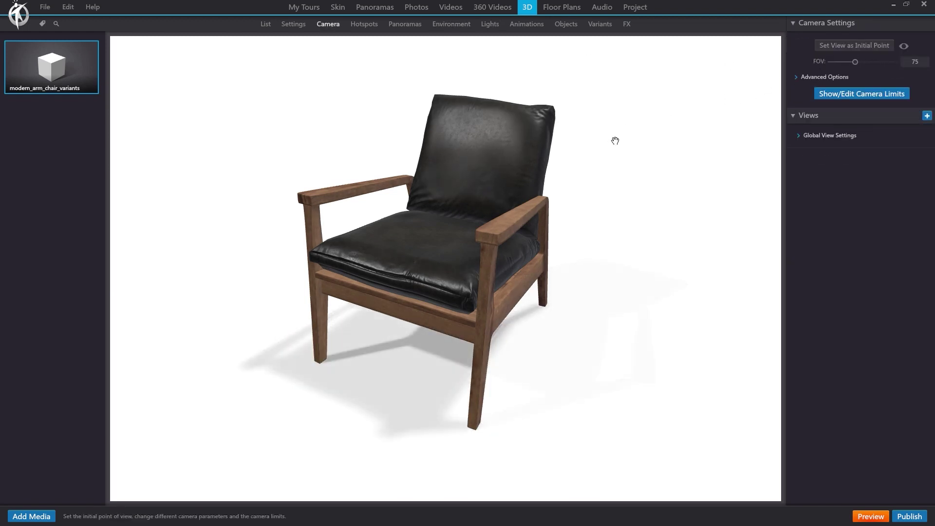
- Open the model's variant list, and switch to Blender to display the Material 3 and Material 1 variants for comparison
click(600, 25)
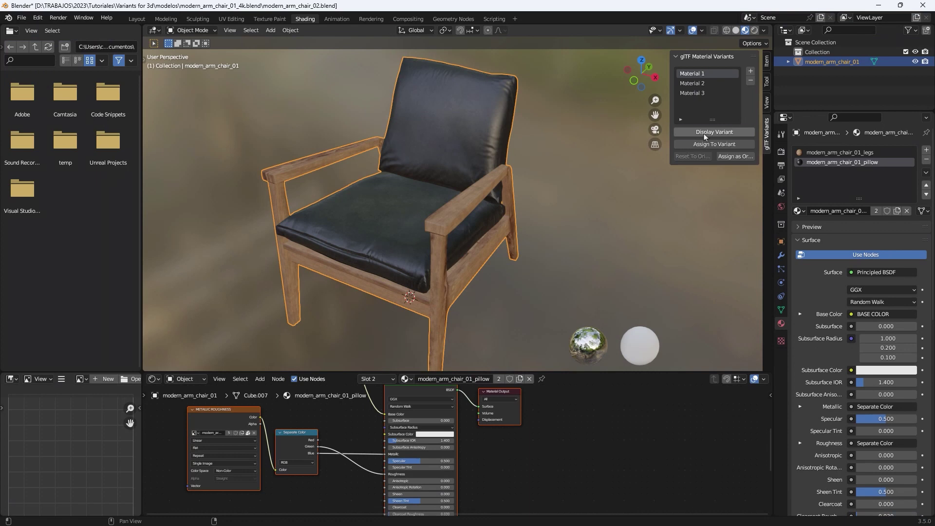
click(699, 94)
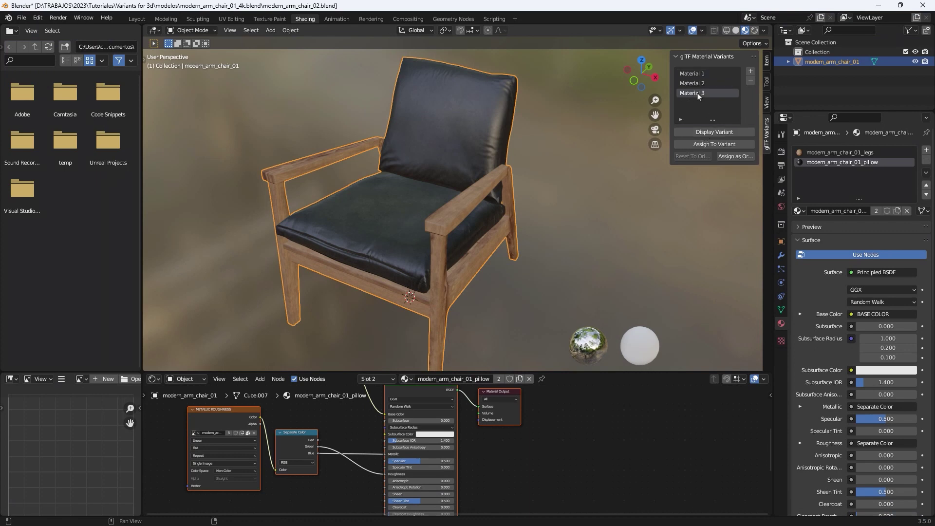
click(713, 136)
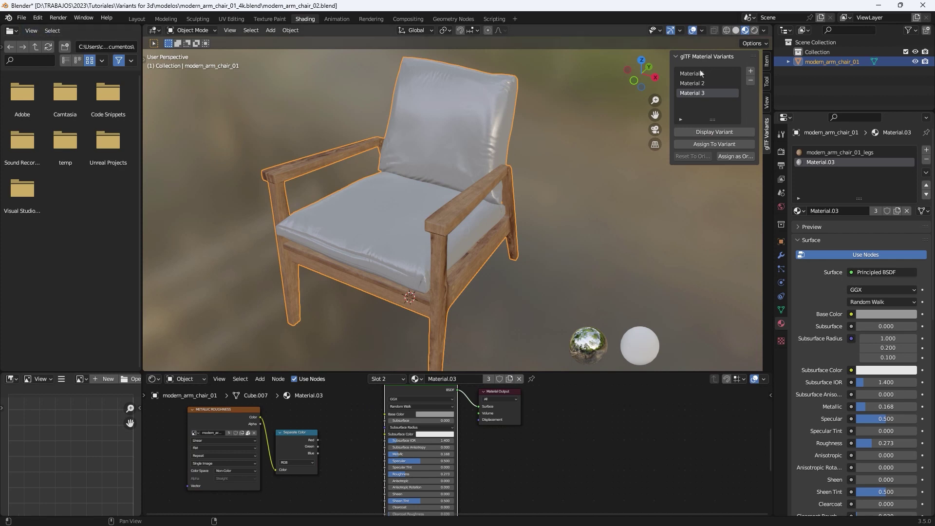
click(701, 74)
click(714, 134)
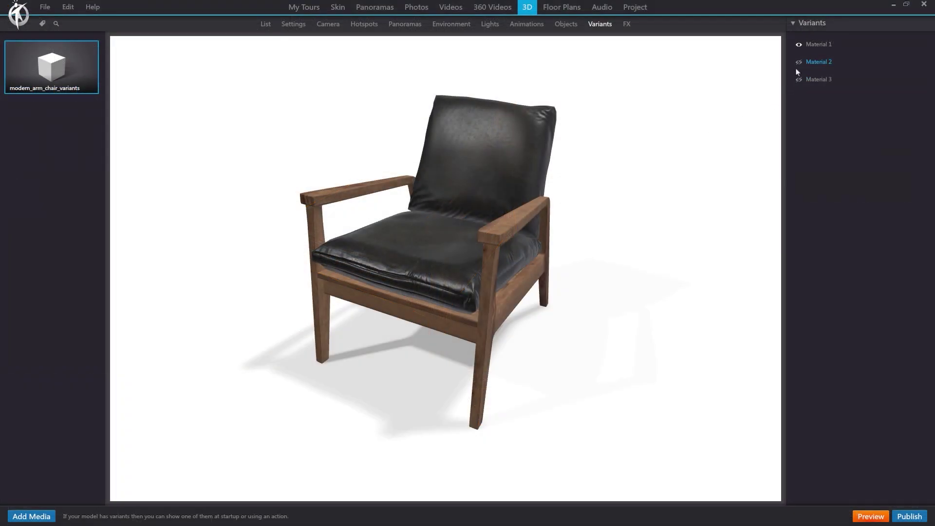
- Switch to 3DVista and show the armchair's Material 2 and Material 3 variants, finishing with Material 1
click(799, 63)
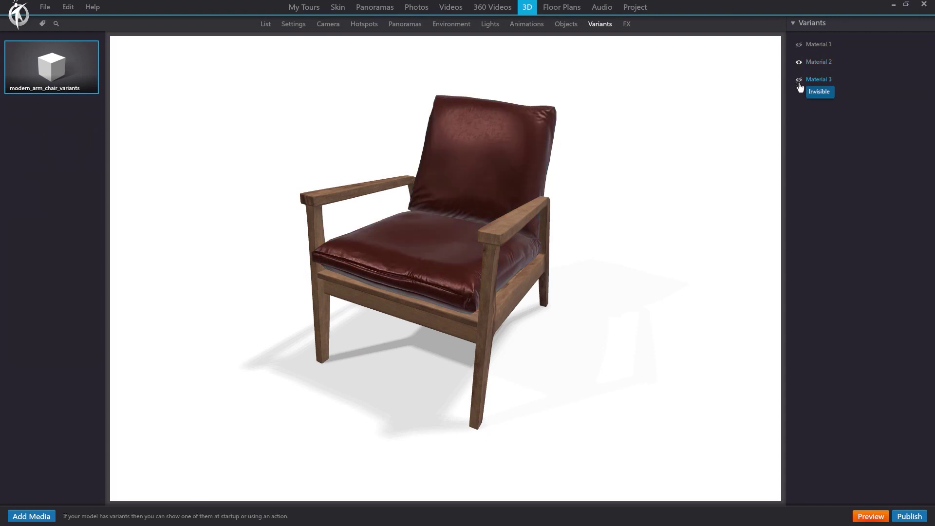
click(799, 80)
click(798, 63)
click(799, 46)
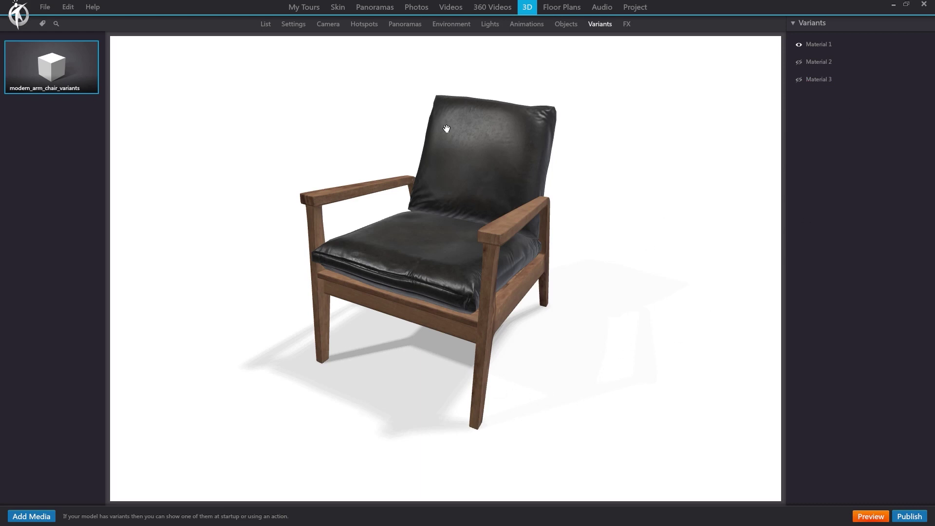
- Open the skin for editing and examine the mode and group properties of the Material 1 and Material 2 buttons
click(338, 8)
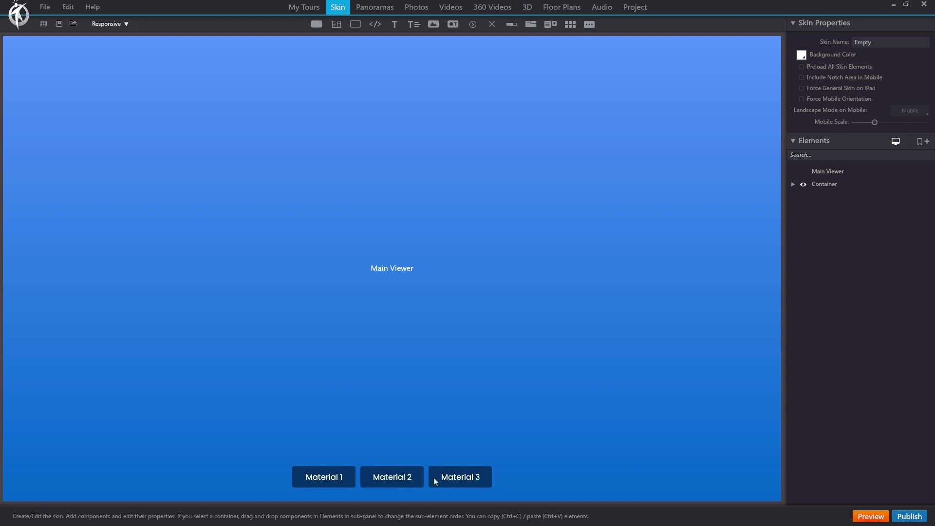
click(346, 480)
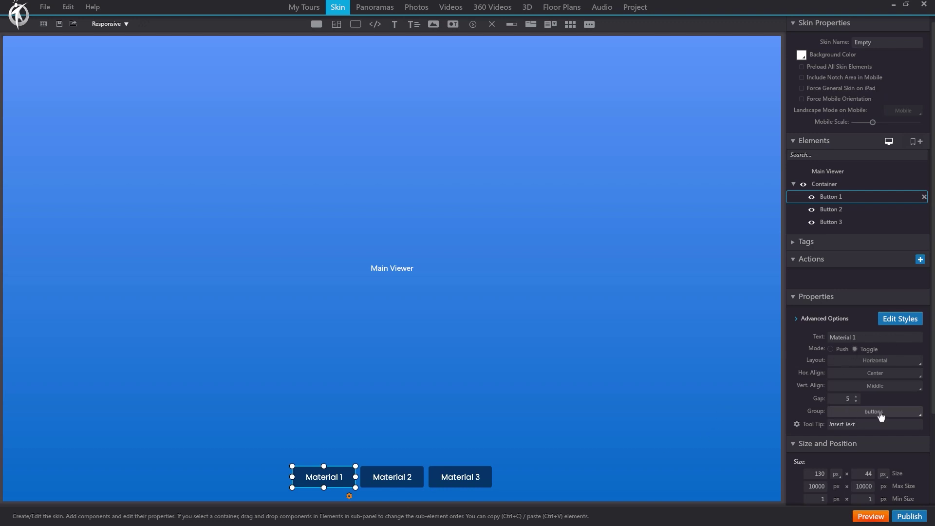
click(384, 483)
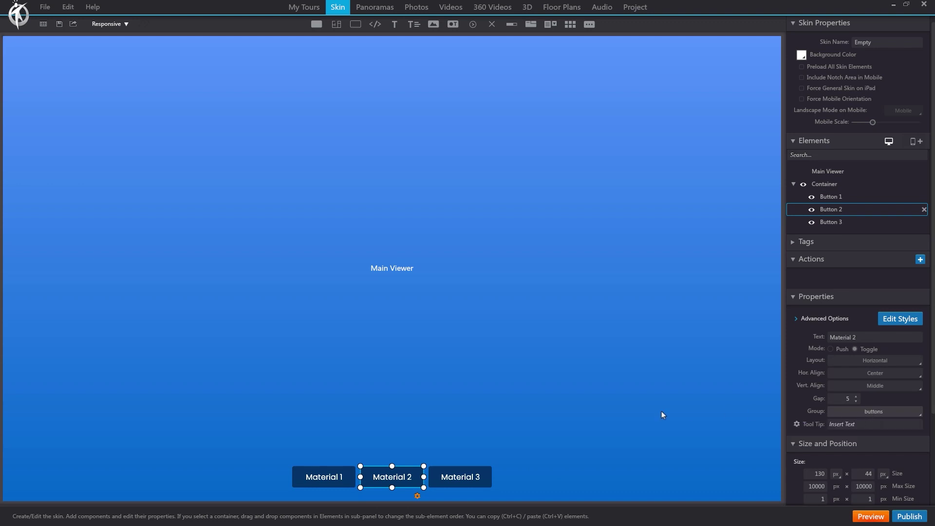
- Add a Change Variant action to the Material 1 button that shows the Material 1 variant of modern_arm_chair_variants on click
click(323, 478)
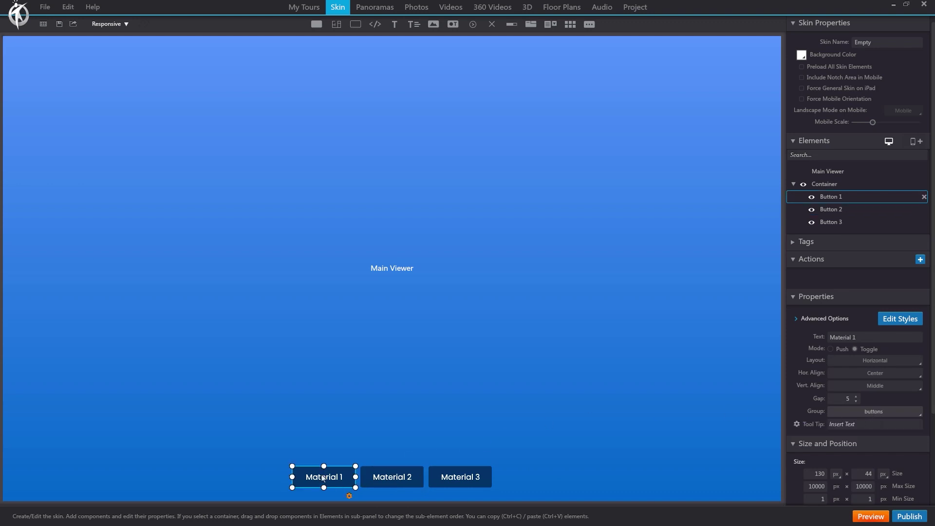
click(920, 262)
click(664, 159)
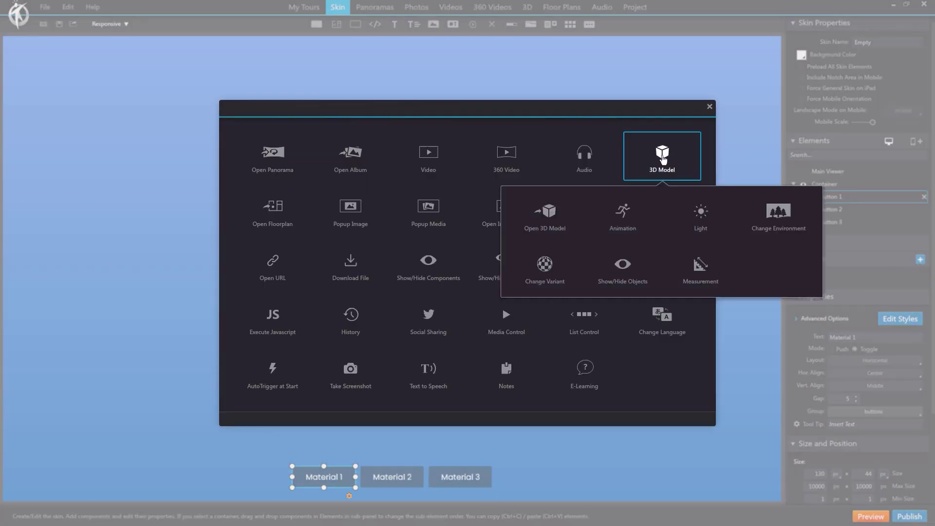
click(541, 270)
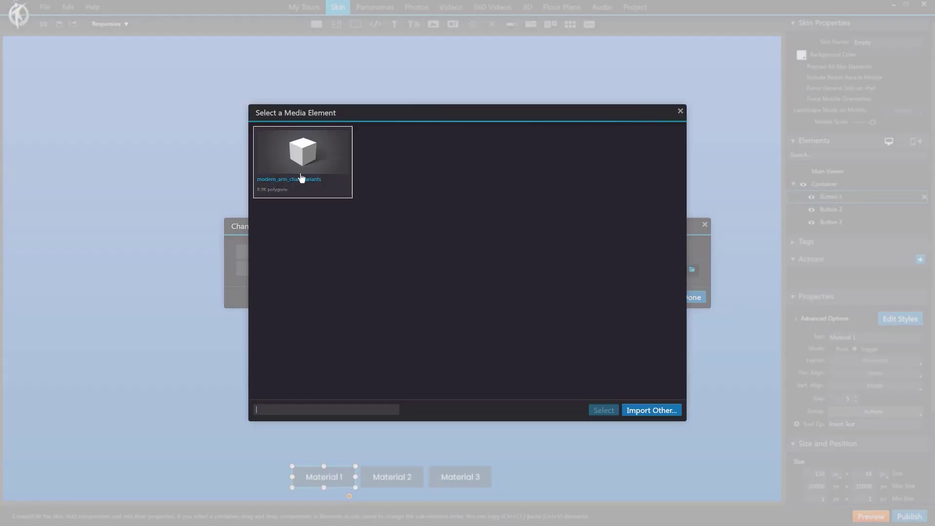
click(303, 153)
double_click(303, 153)
click(327, 200)
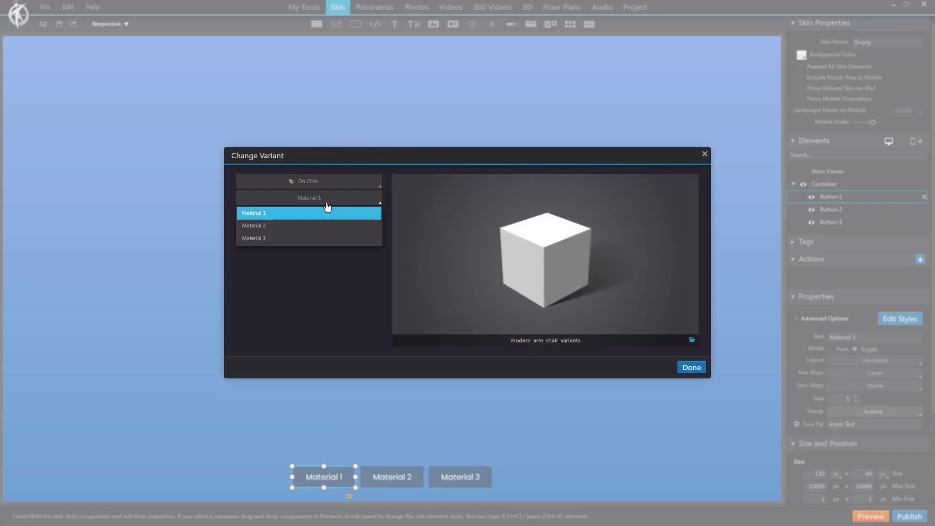
click(272, 215)
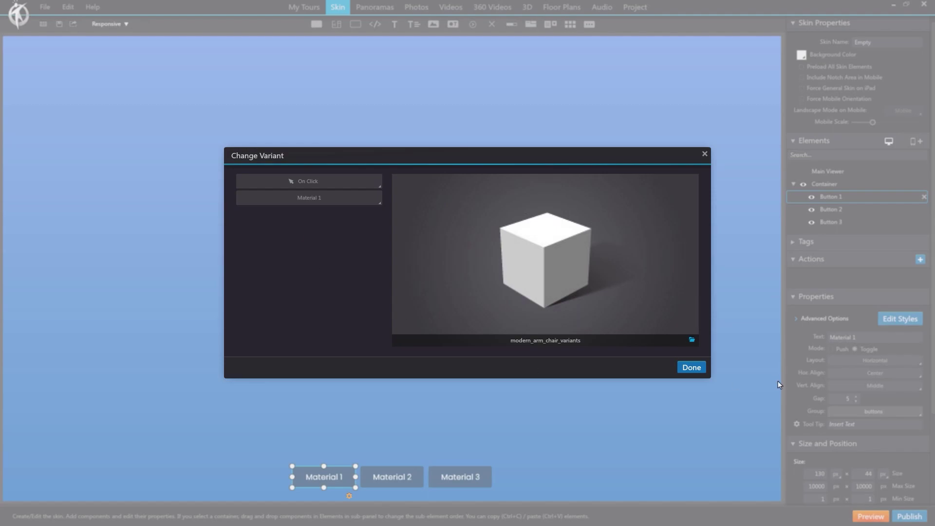
click(691, 367)
- Give the Material 2 button an on-click Change Variant action for modern_arm_chair_variants, set to the Material 2 variant
click(388, 480)
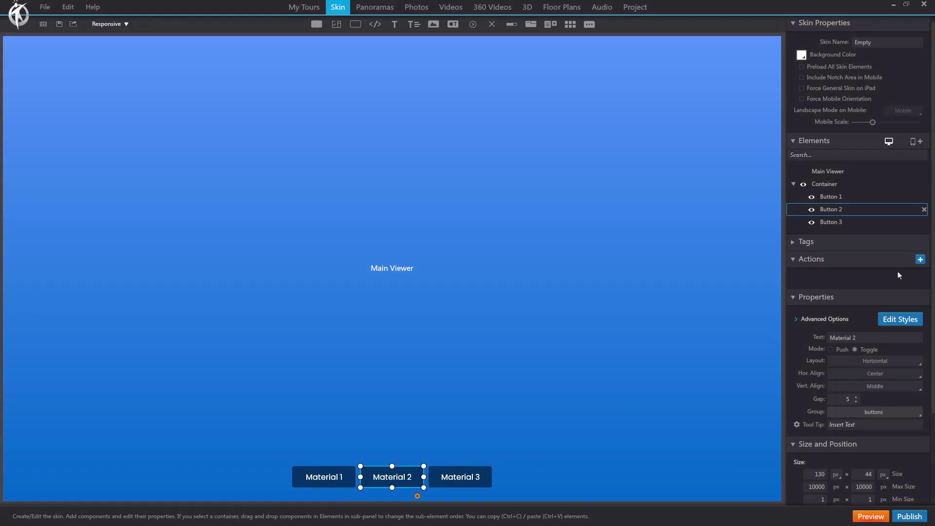
click(920, 261)
click(660, 158)
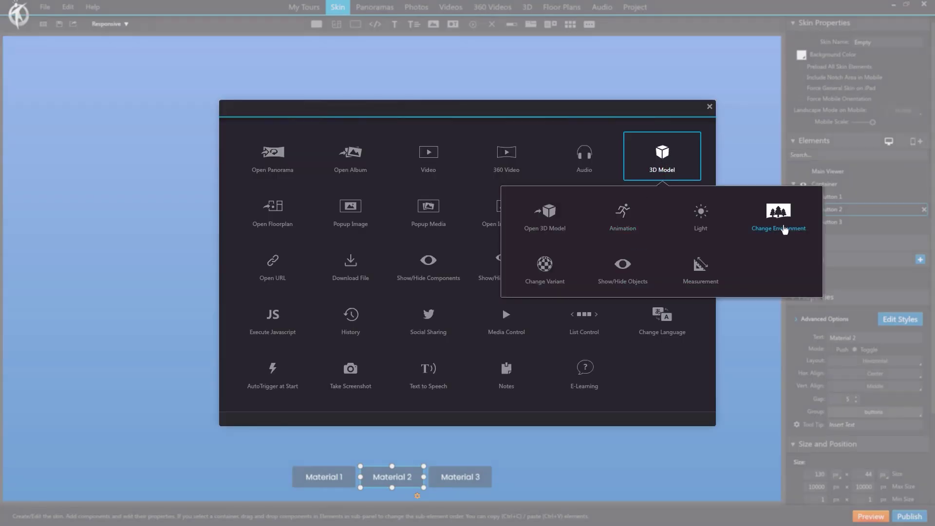
click(544, 266)
click(328, 169)
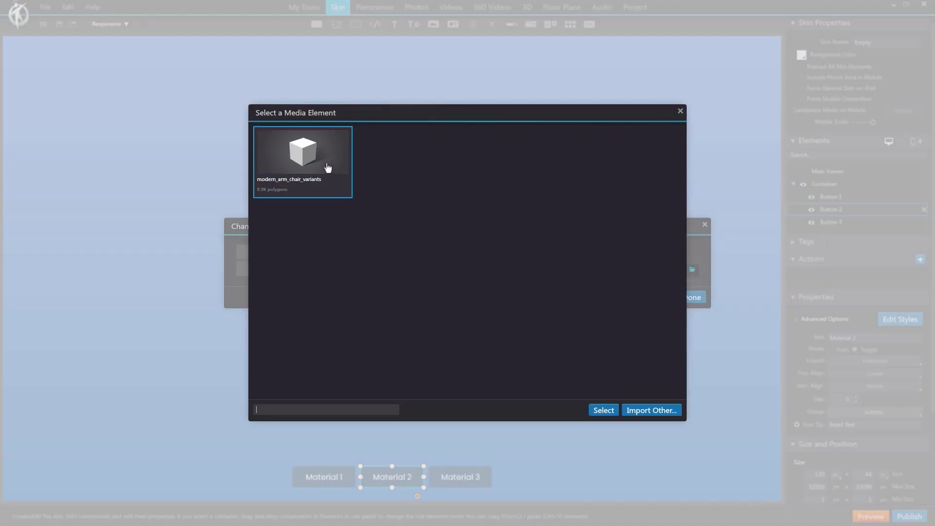
double_click(328, 169)
click(334, 205)
click(278, 226)
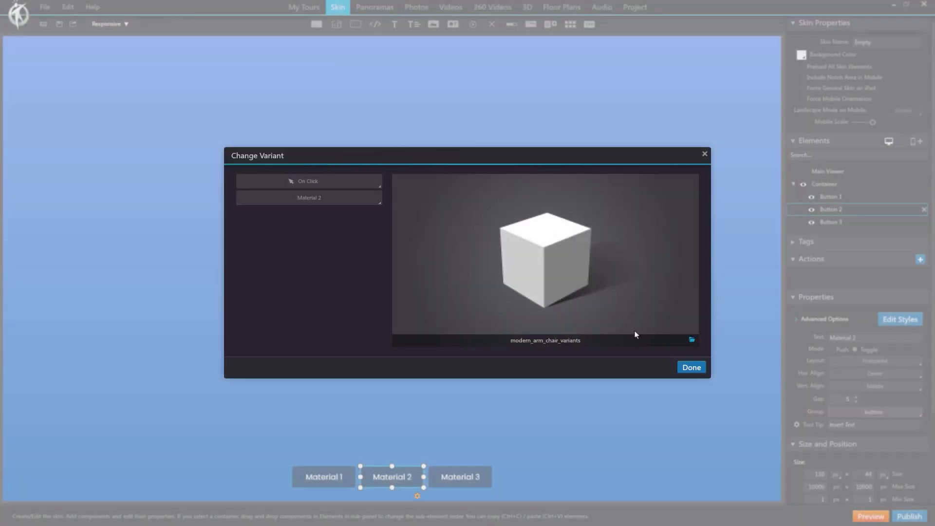
click(684, 368)
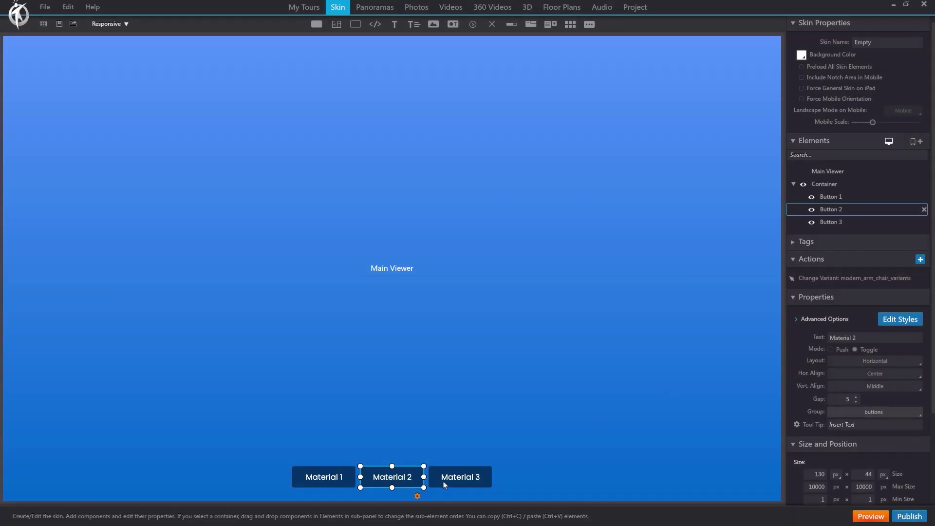
- Assign the Material 3 button an on-click Change Variant action targeting the Material 3 variant of modern_arm_chair_variants
click(831, 222)
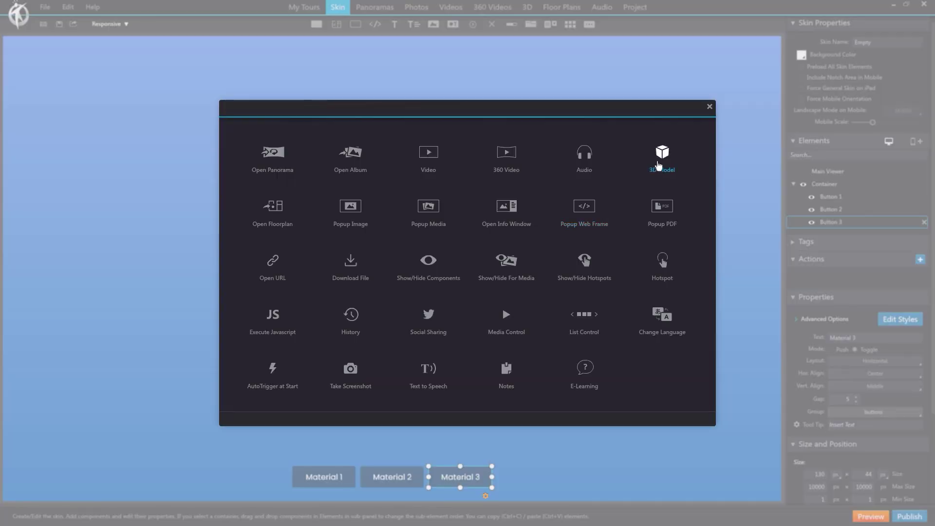
click(659, 157)
click(559, 268)
double_click(324, 175)
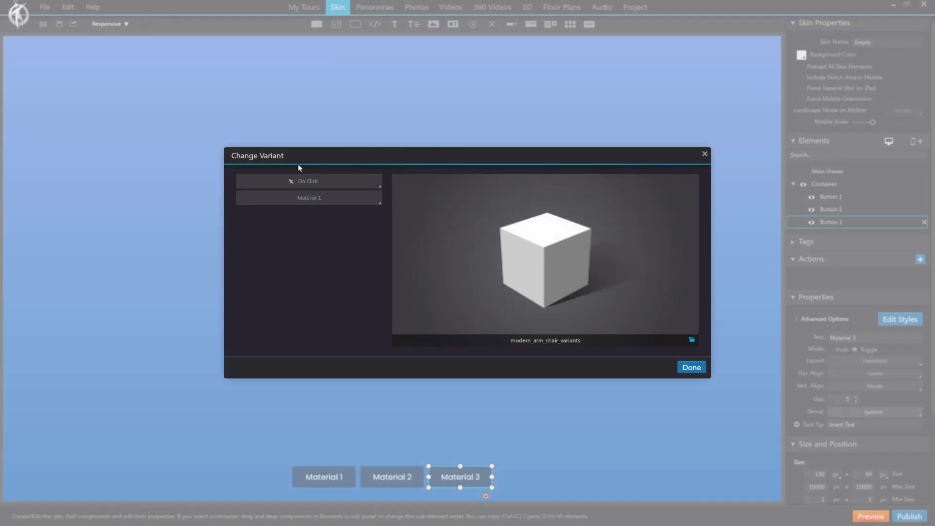
click(316, 197)
click(273, 240)
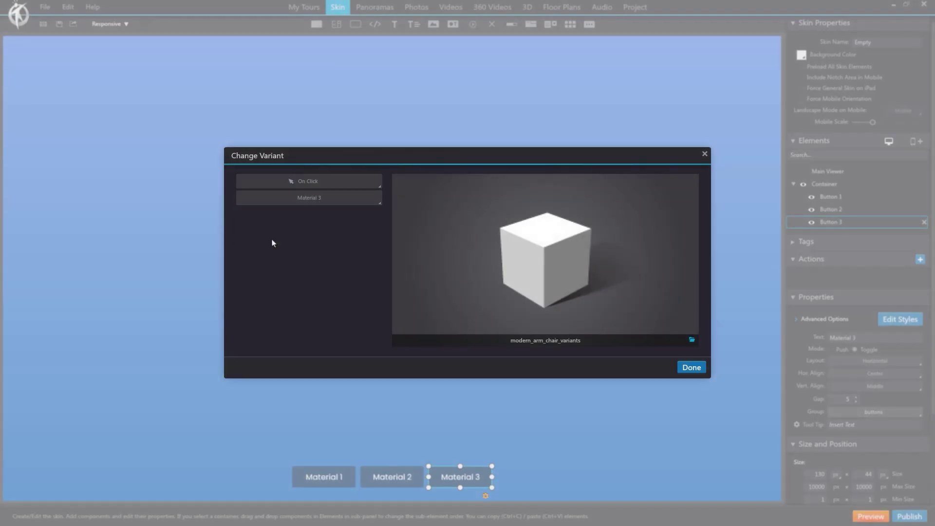
click(692, 367)
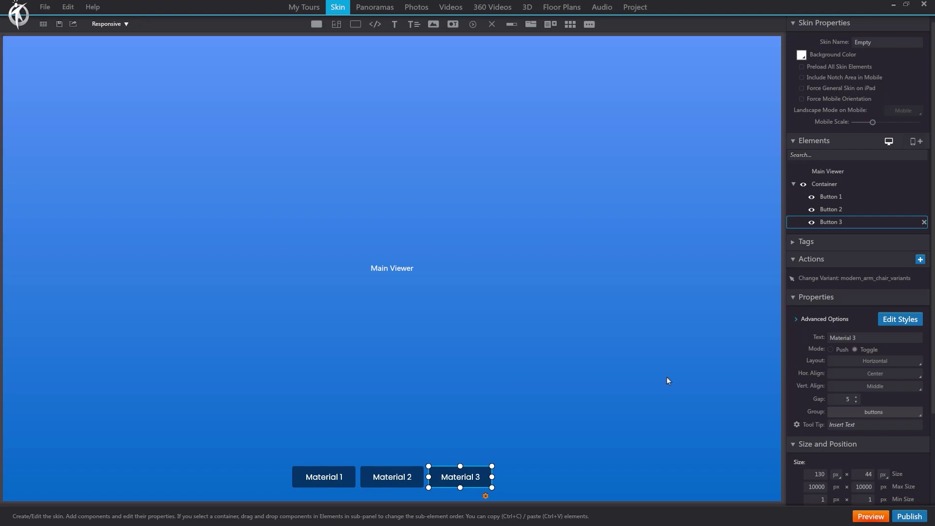
- Preview the tour and test all three material buttons by switching the armchair between its variants, finishing on Material 1
click(879, 520)
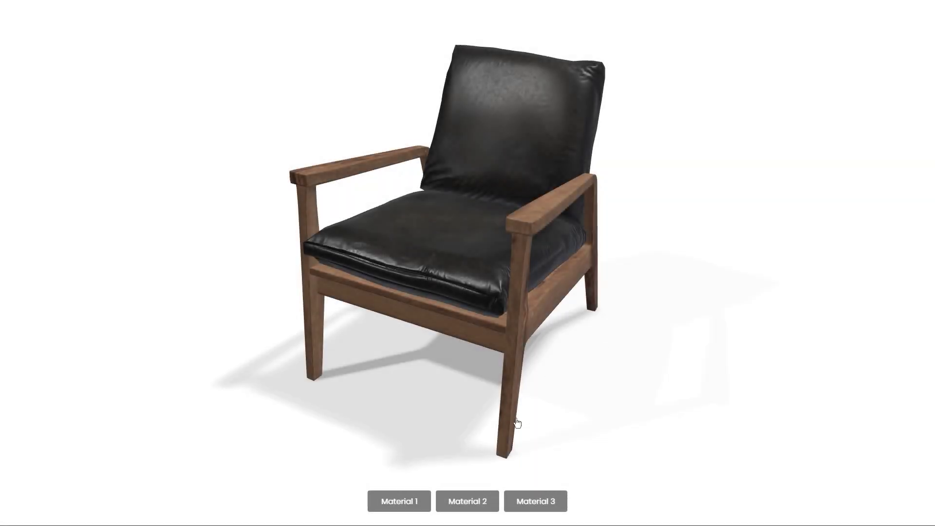
click(467, 504)
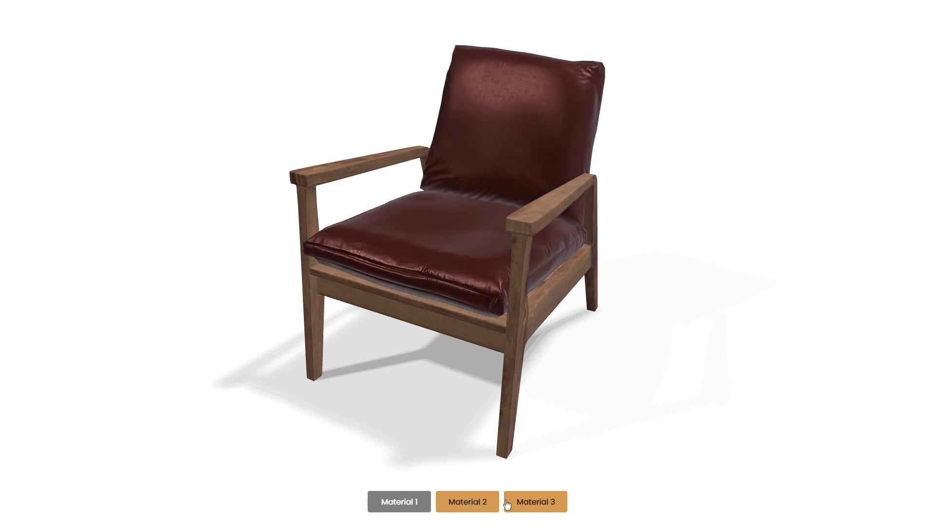
click(526, 504)
click(467, 502)
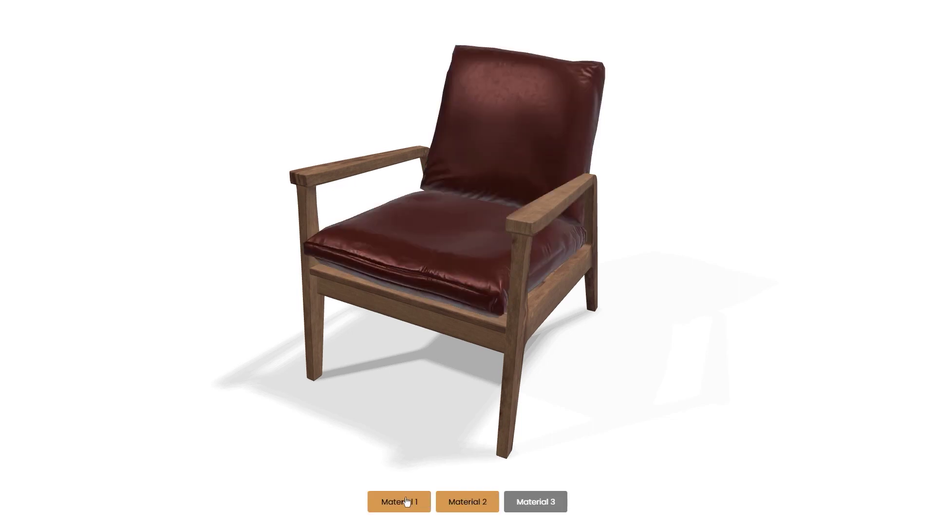
click(409, 502)
click(469, 502)
click(515, 503)
click(408, 505)
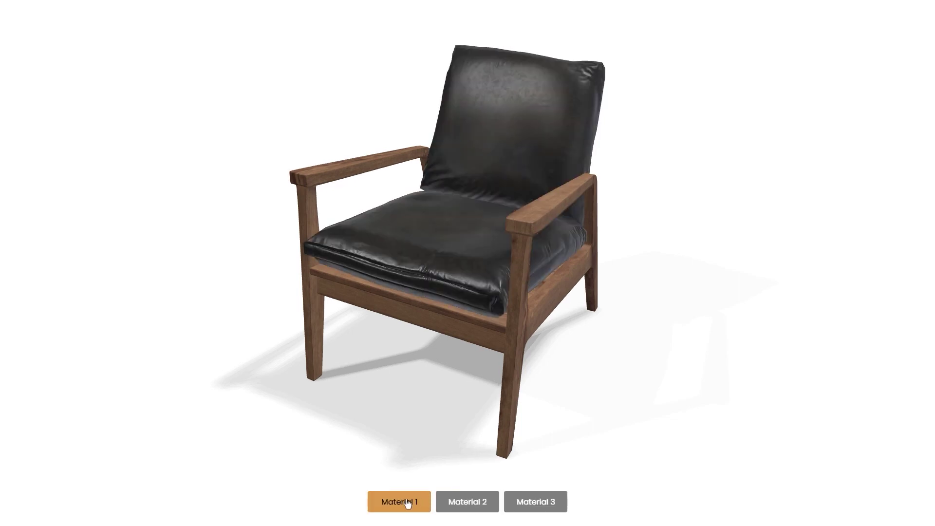